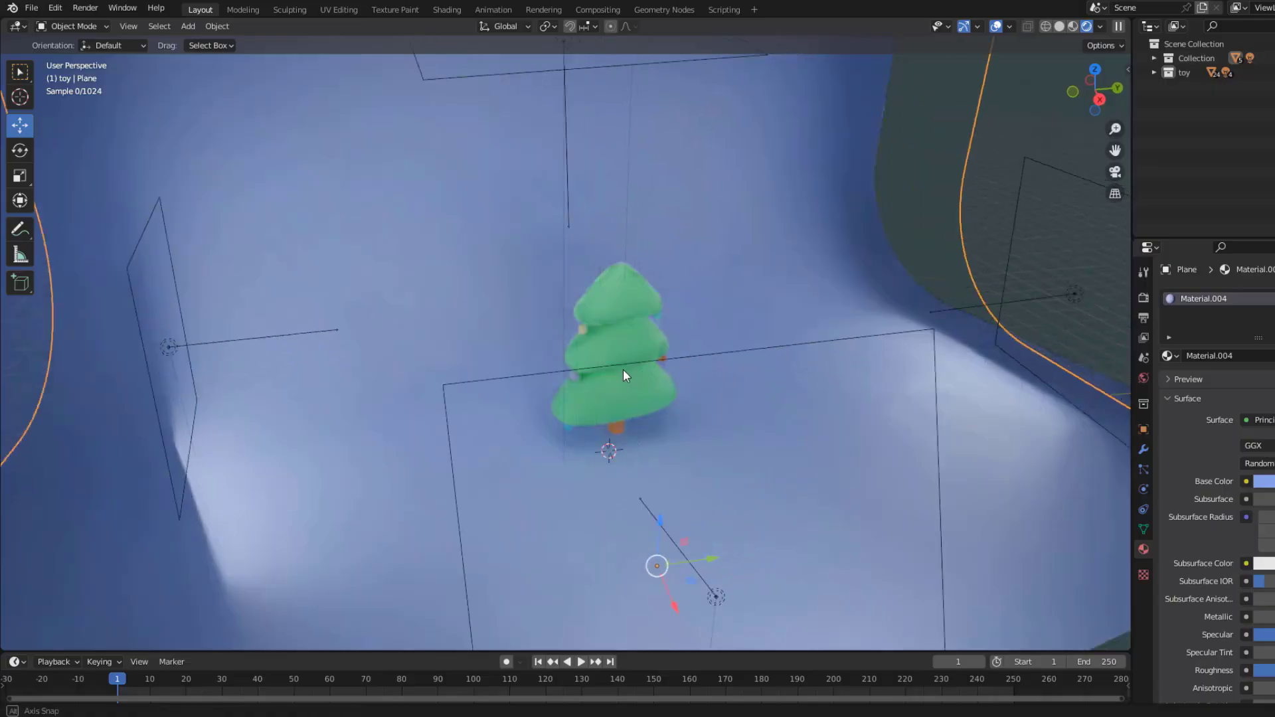
Play the Ep2: Journey sample, pause it at 00:13, and scroll to Discover Our Video Showcases.
left_click_drag(623, 369, 652, 365)
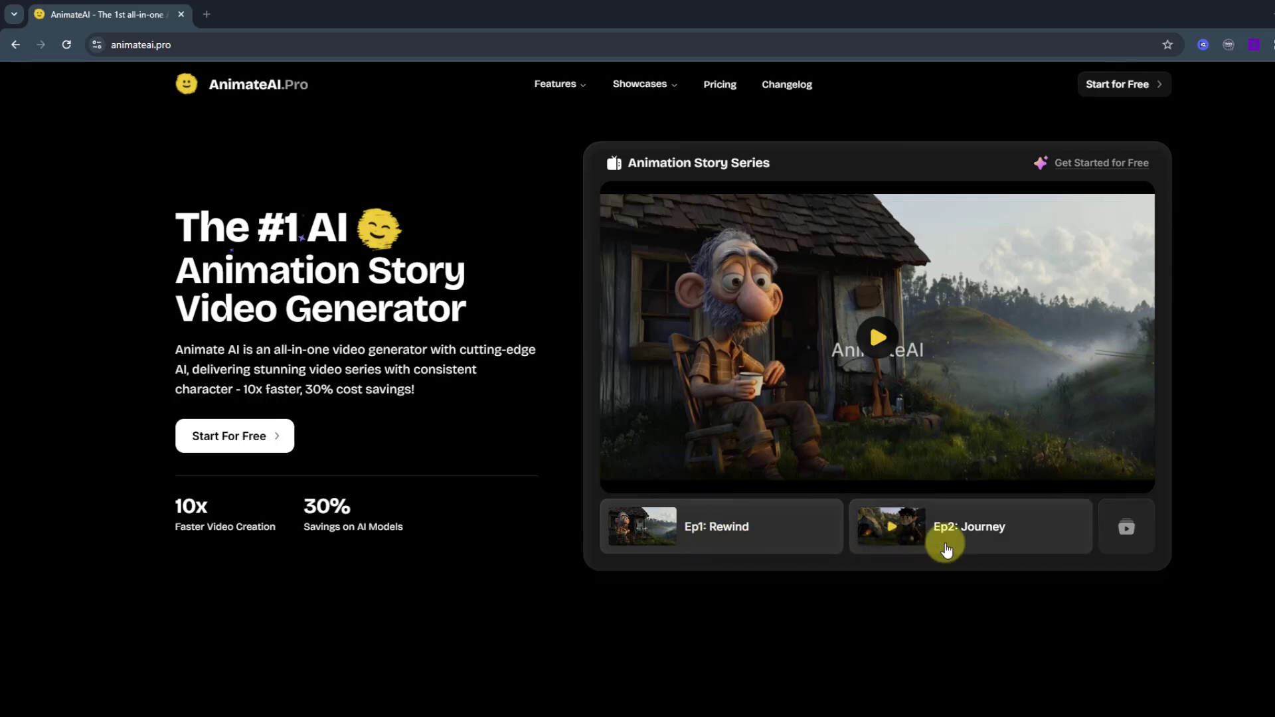
left_click(878, 339)
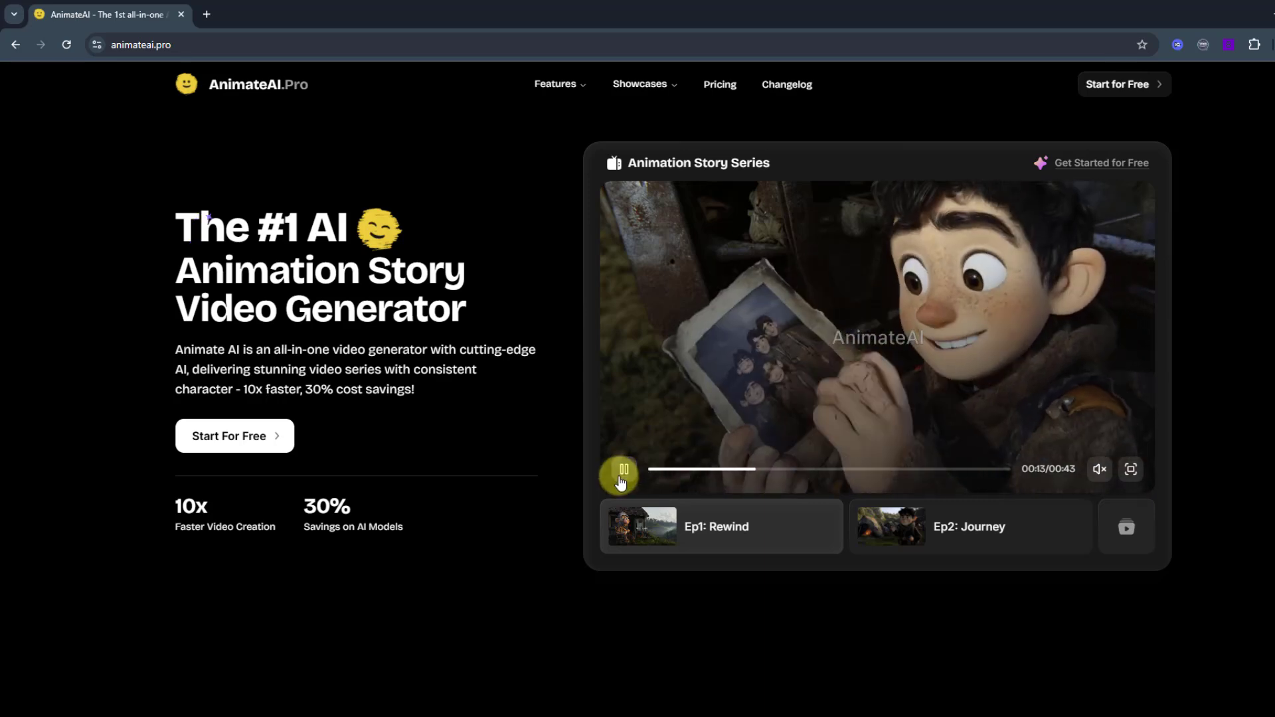
left_click(623, 472)
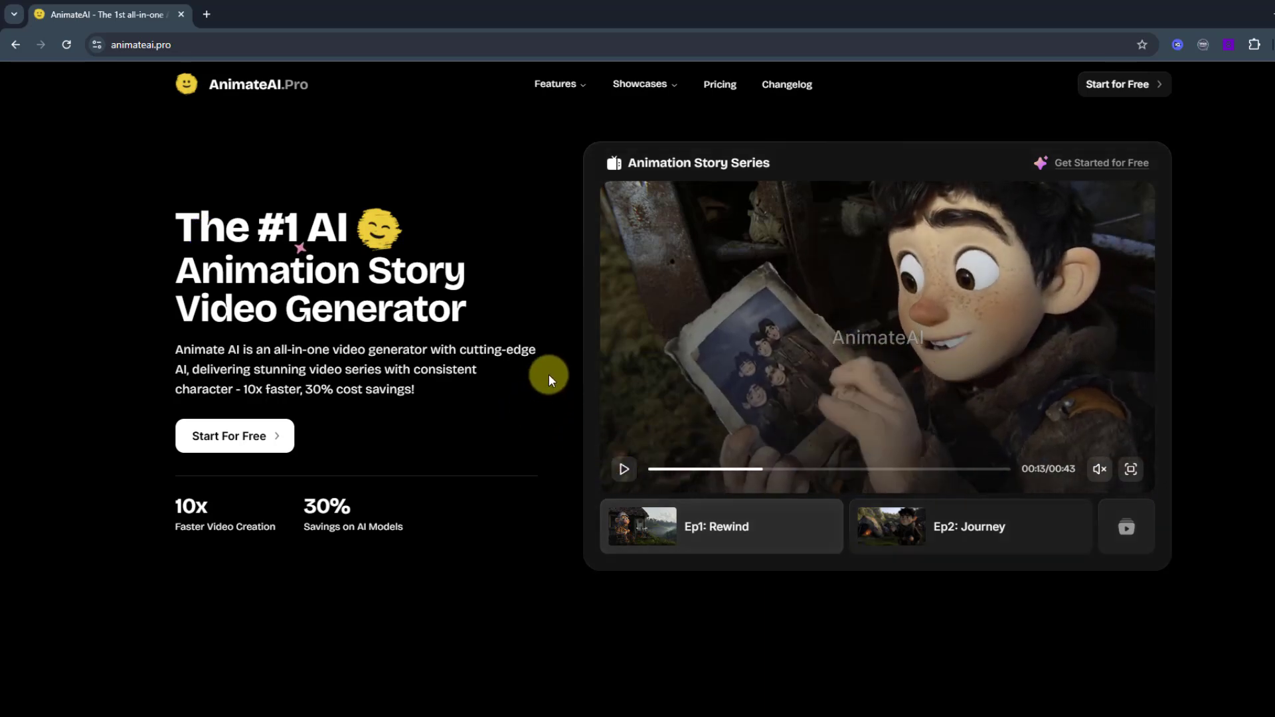
scroll(549, 378, "down", 5)
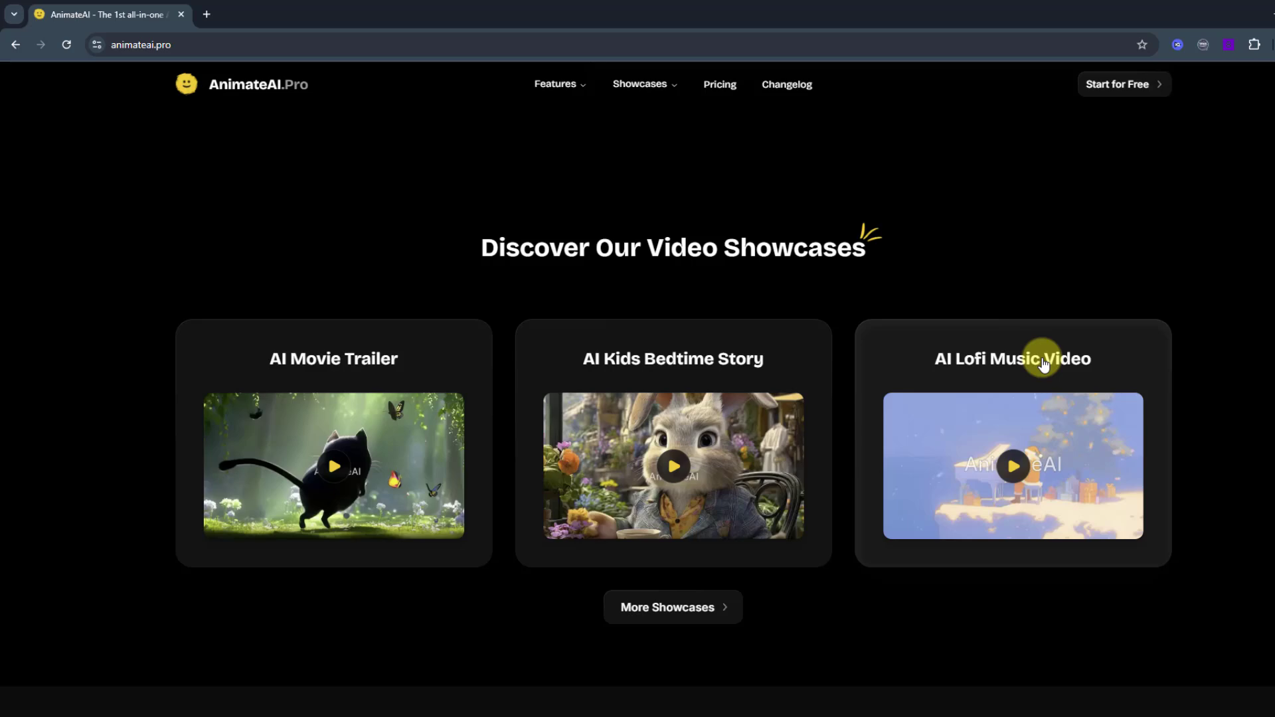
scroll(1181, 350, "down", 5)
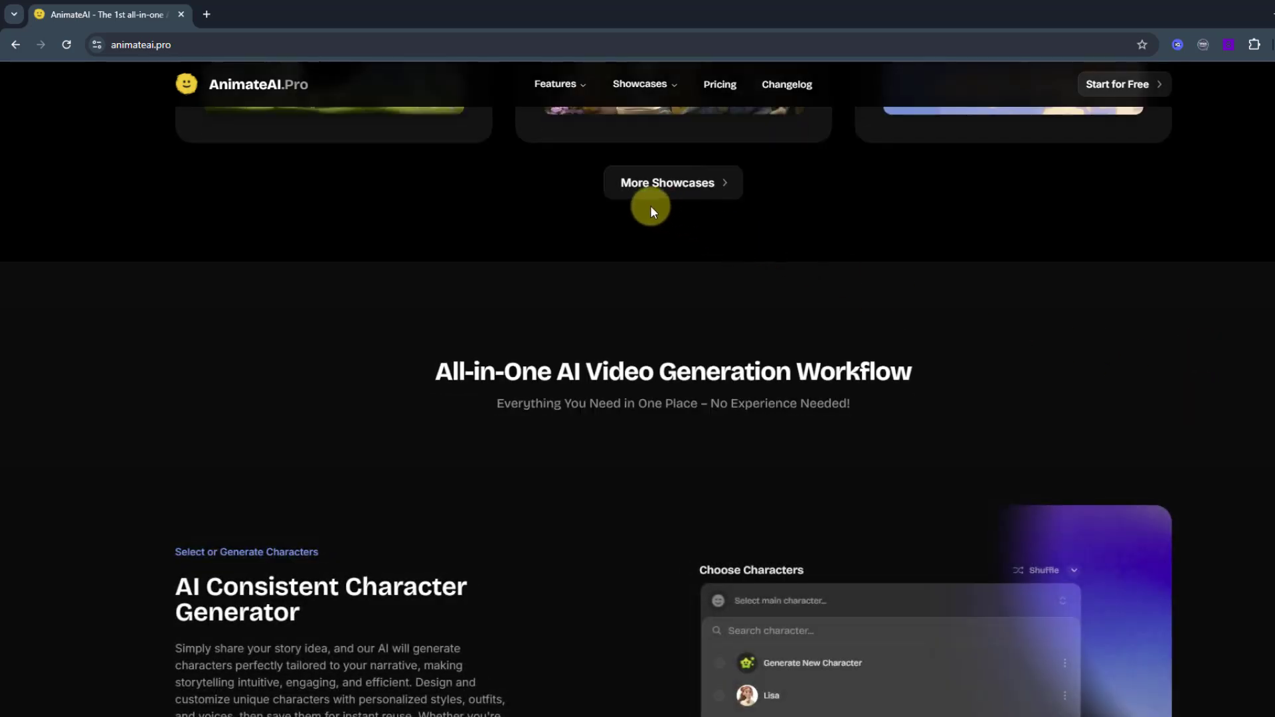
scroll(651, 211, "up", 4)
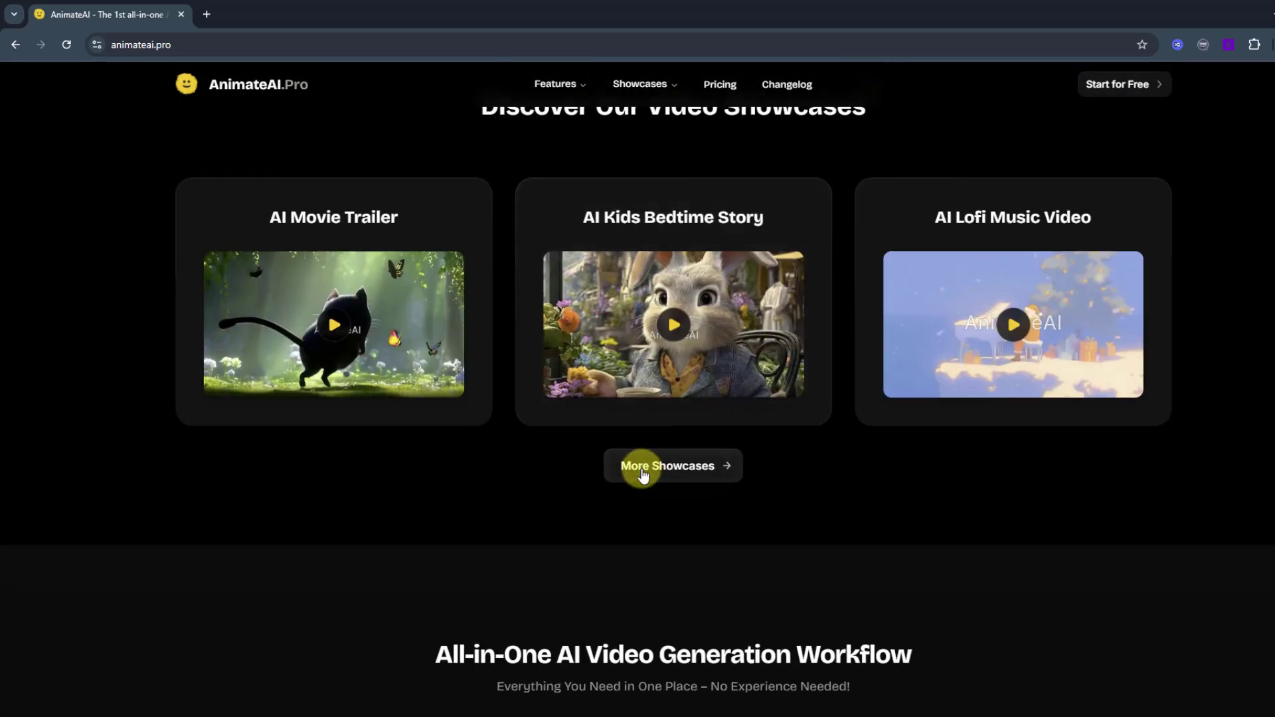
Scroll through the full More Showcases gallery.
left_click(643, 473)
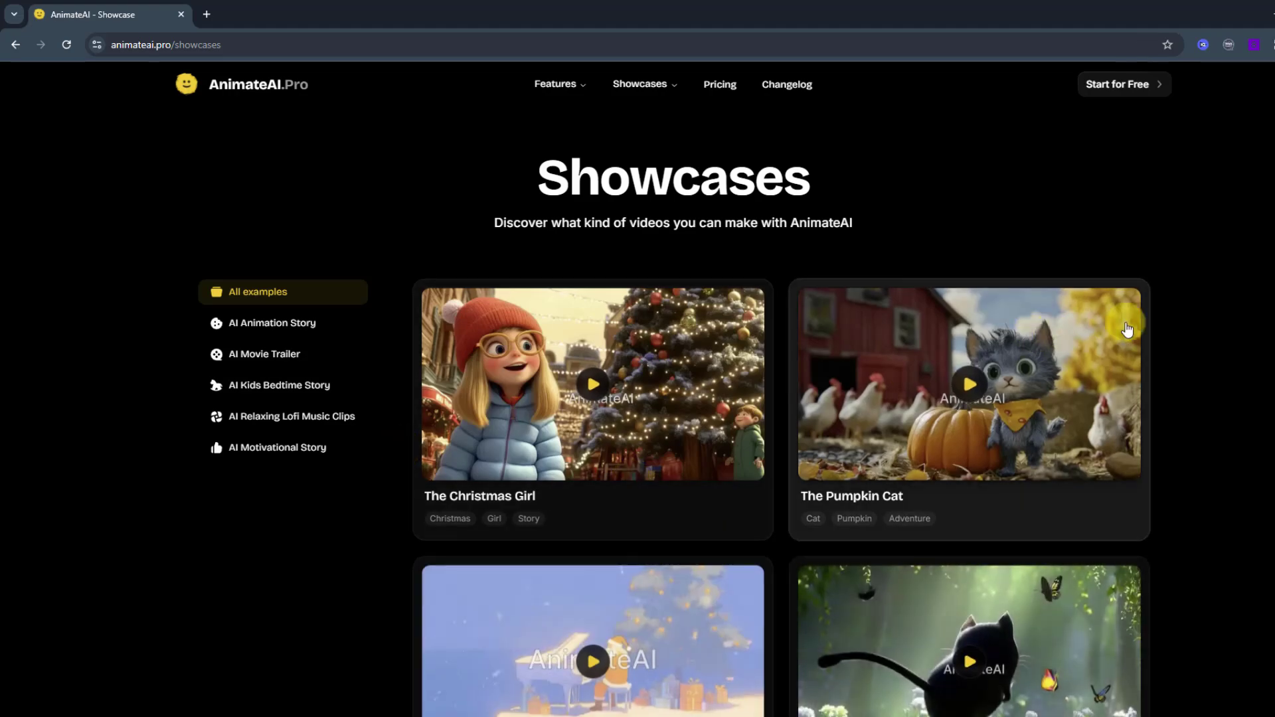
scroll(1190, 314, "down", 12)
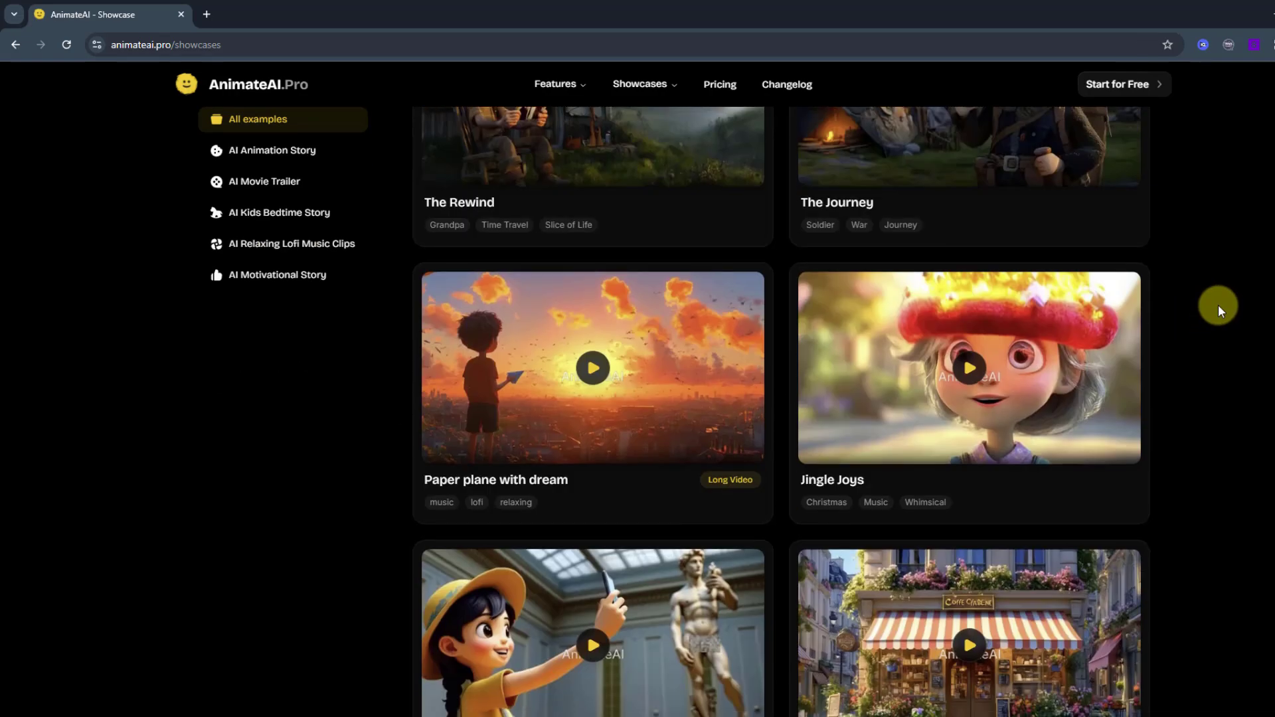
scroll(1218, 305, "down", 16)
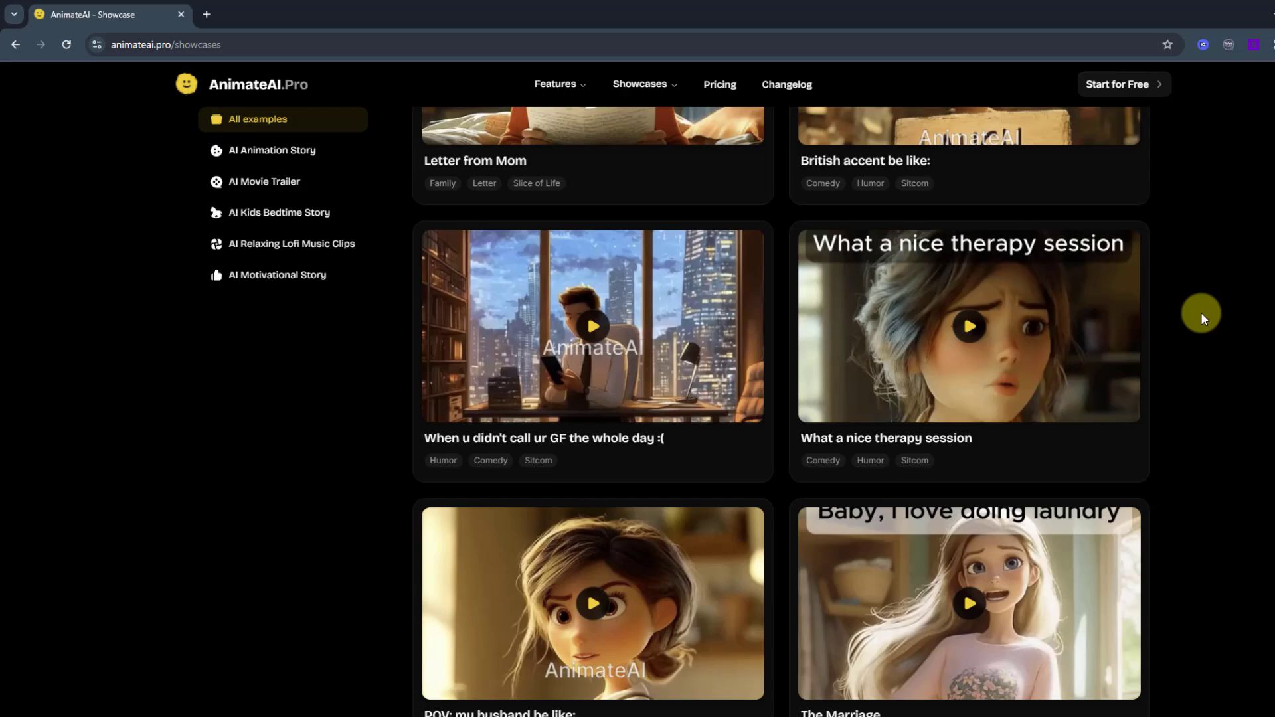
scroll(1201, 312, "down", 7)
scroll(1208, 320, "up", 3)
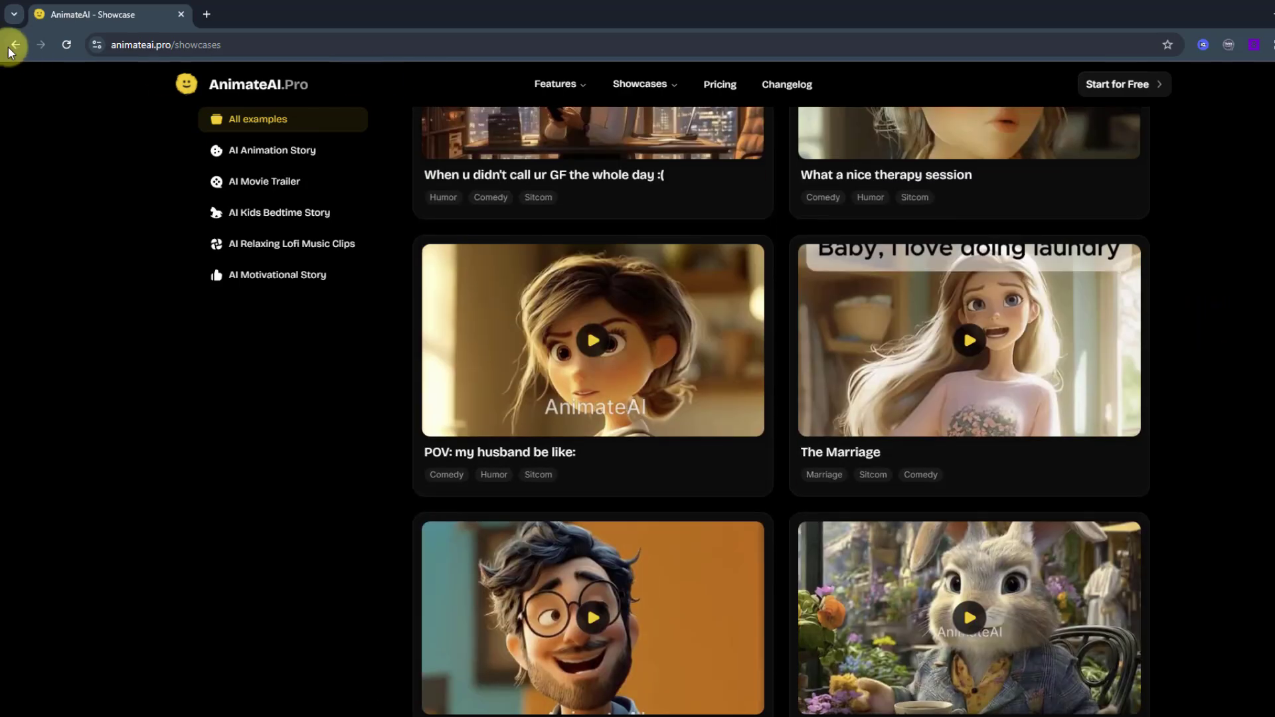
Return home and view the Pricing plans page, then go back to the homepage.
left_click(14, 46)
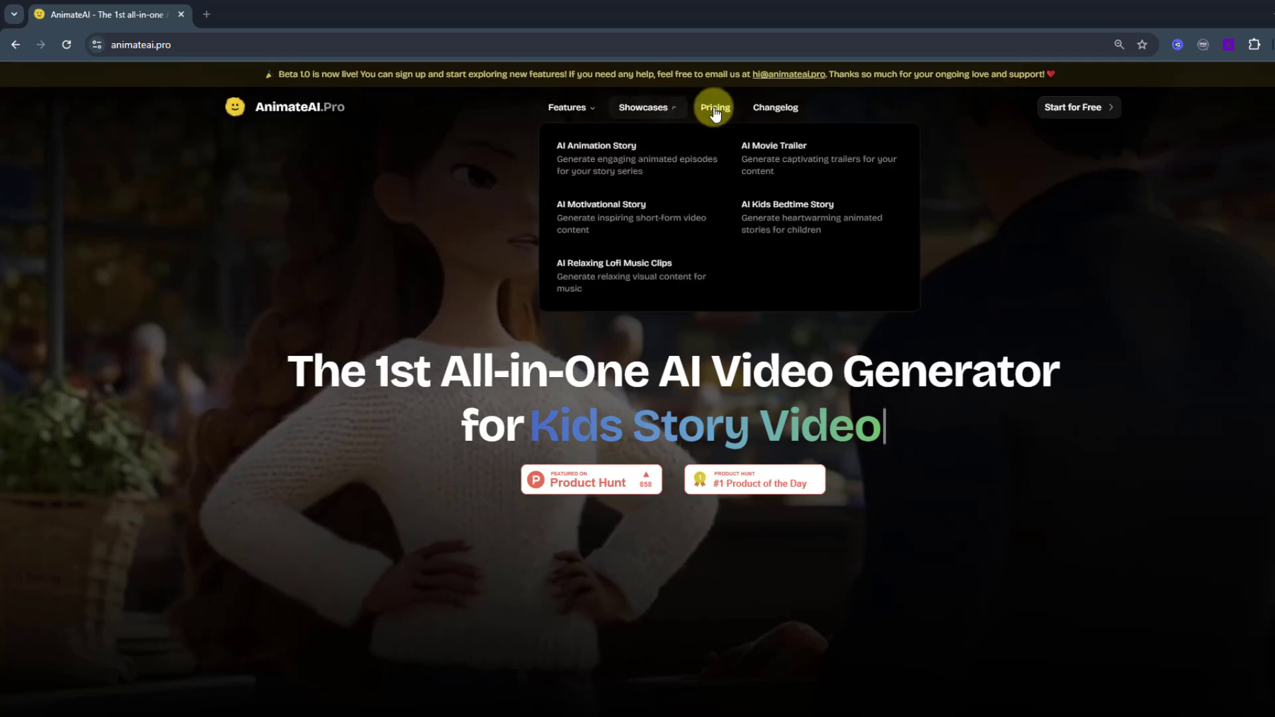
left_click(716, 110)
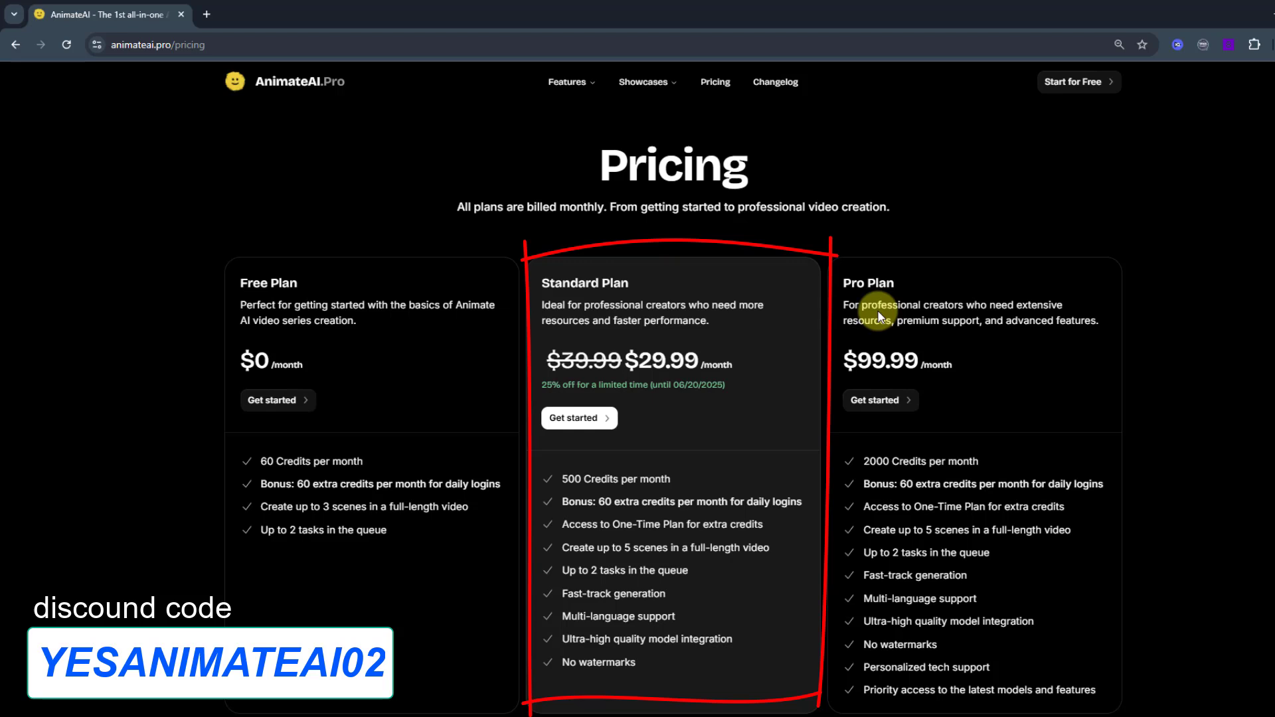
key("alt+Left")
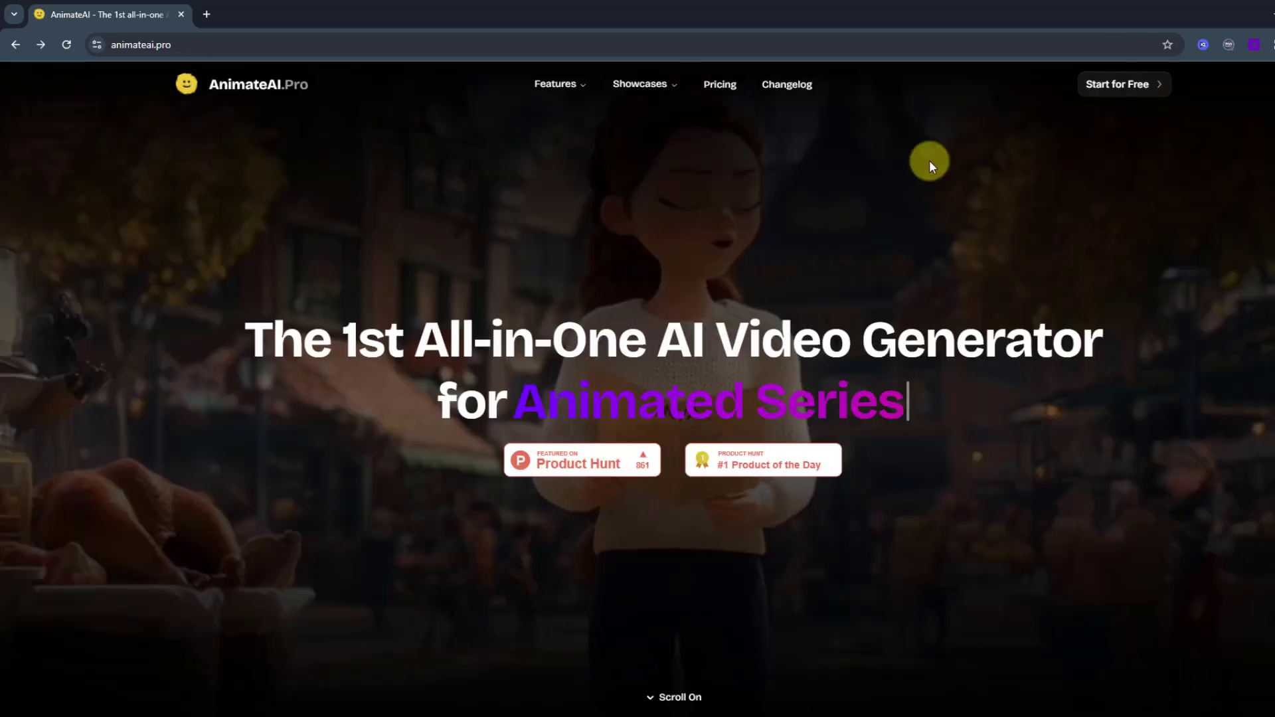
Start a new story for free and keep Pixar as its visual style.
left_click(1121, 88)
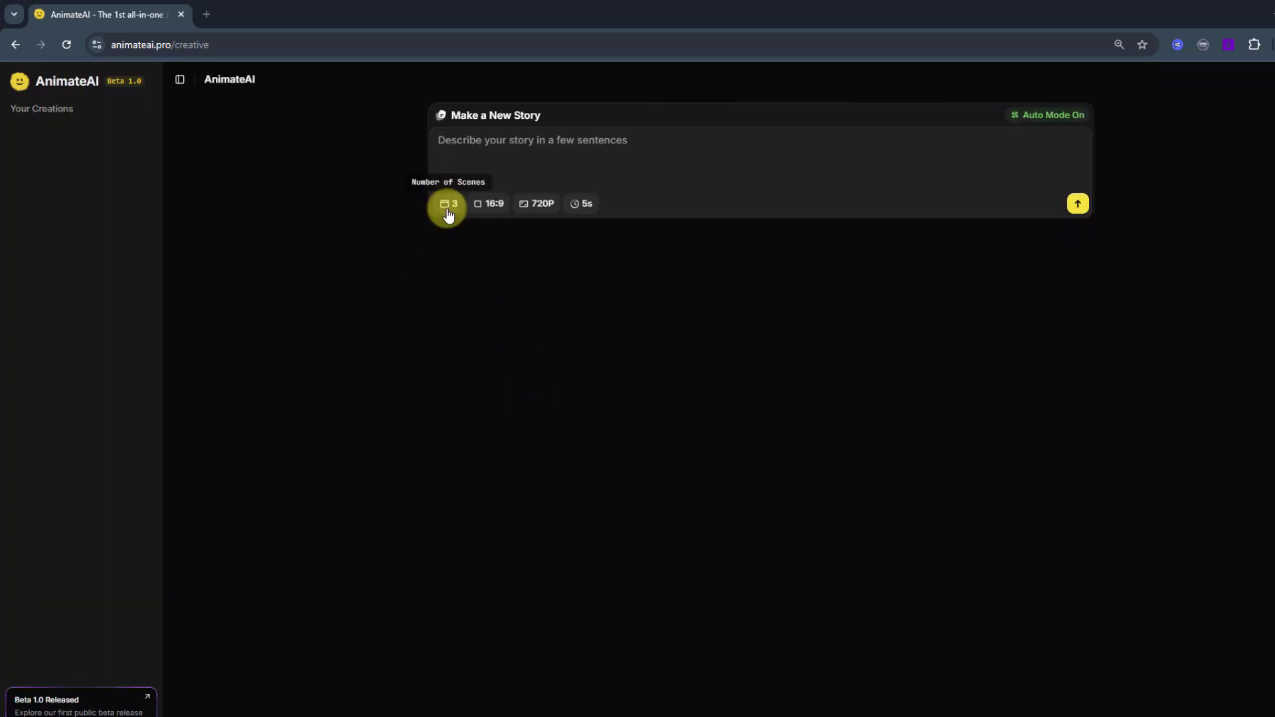
left_click(532, 142)
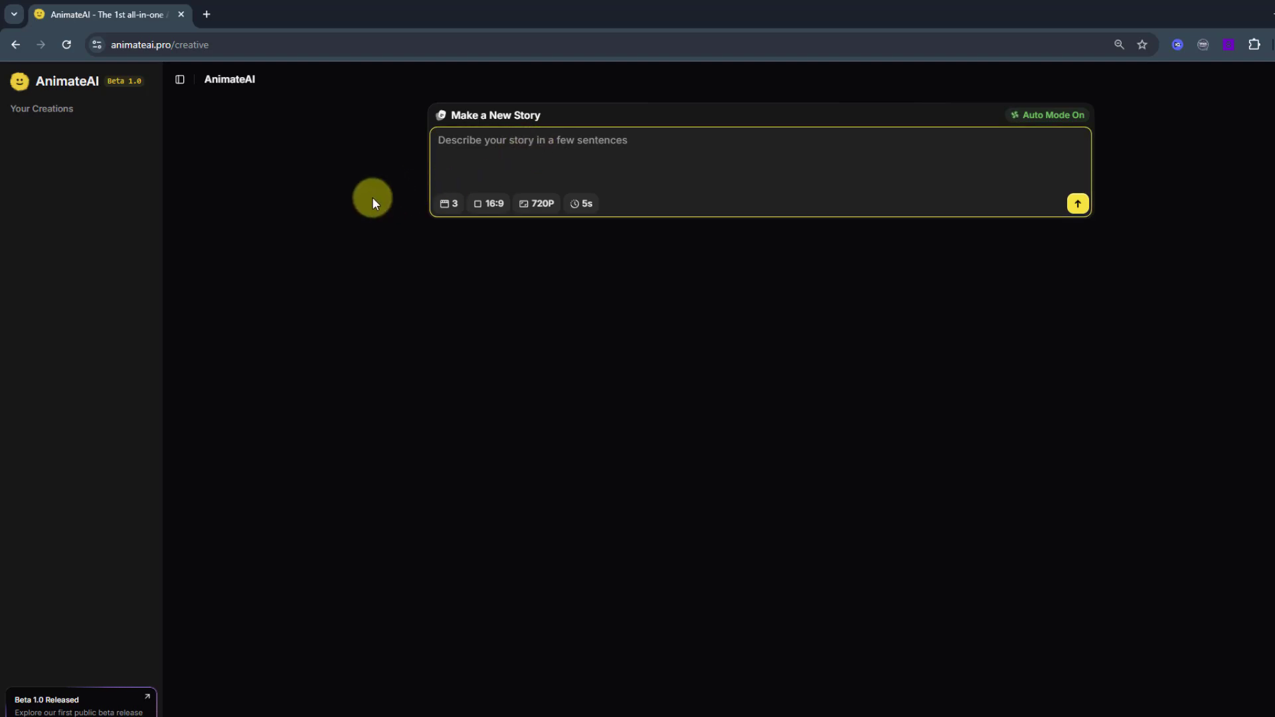
left_click(447, 206)
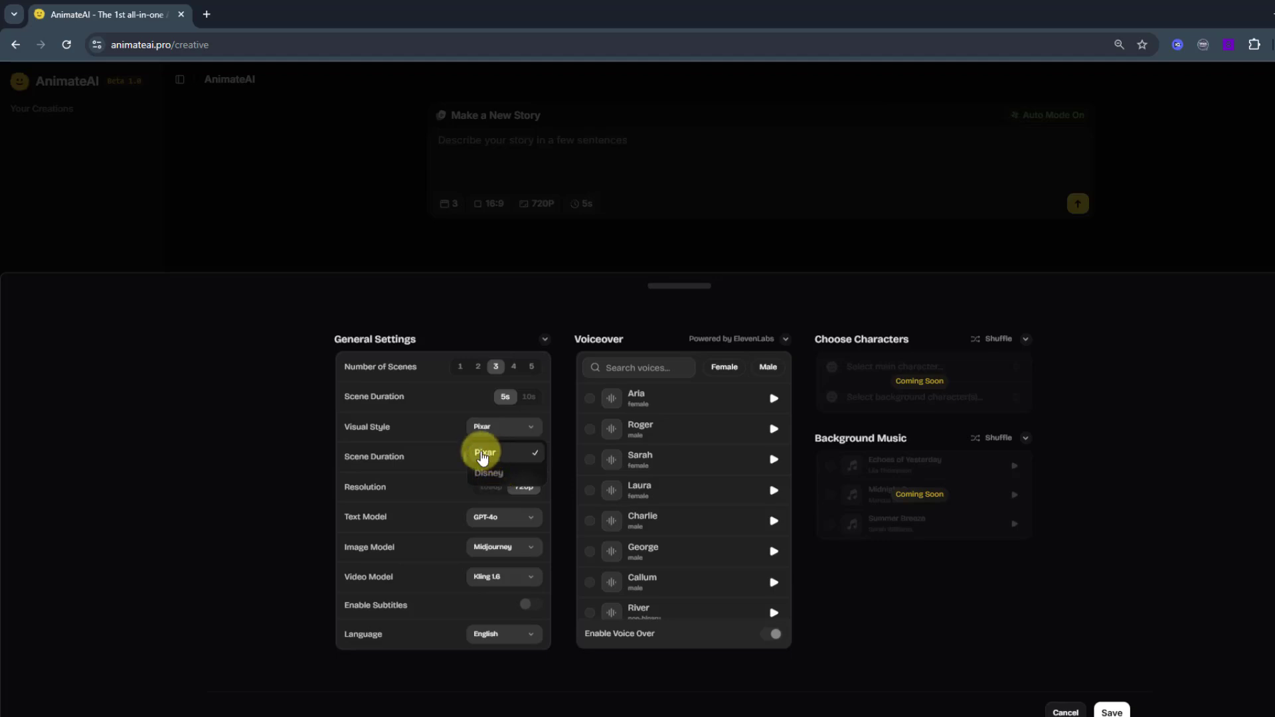
left_click(488, 452)
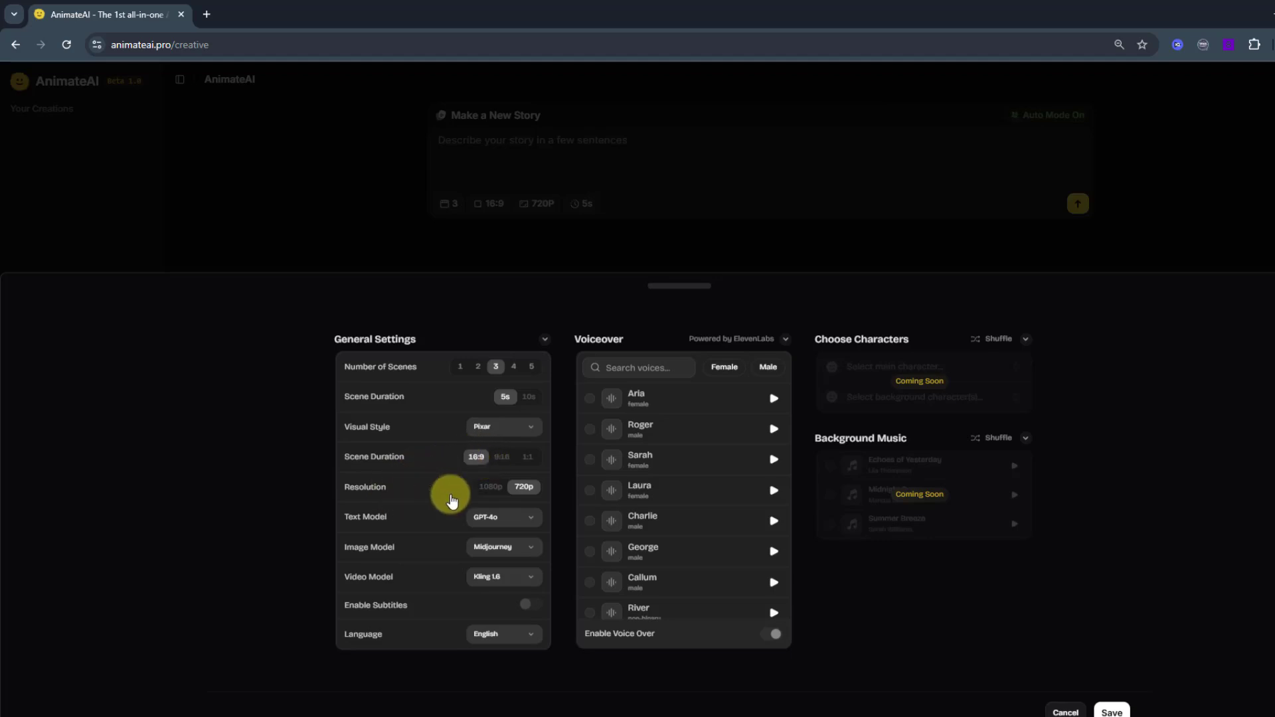
Keep GPT-4o text, Midjourney image and Kling 1.6 video models, with English narration.
left_click(503, 518)
left_click(504, 544)
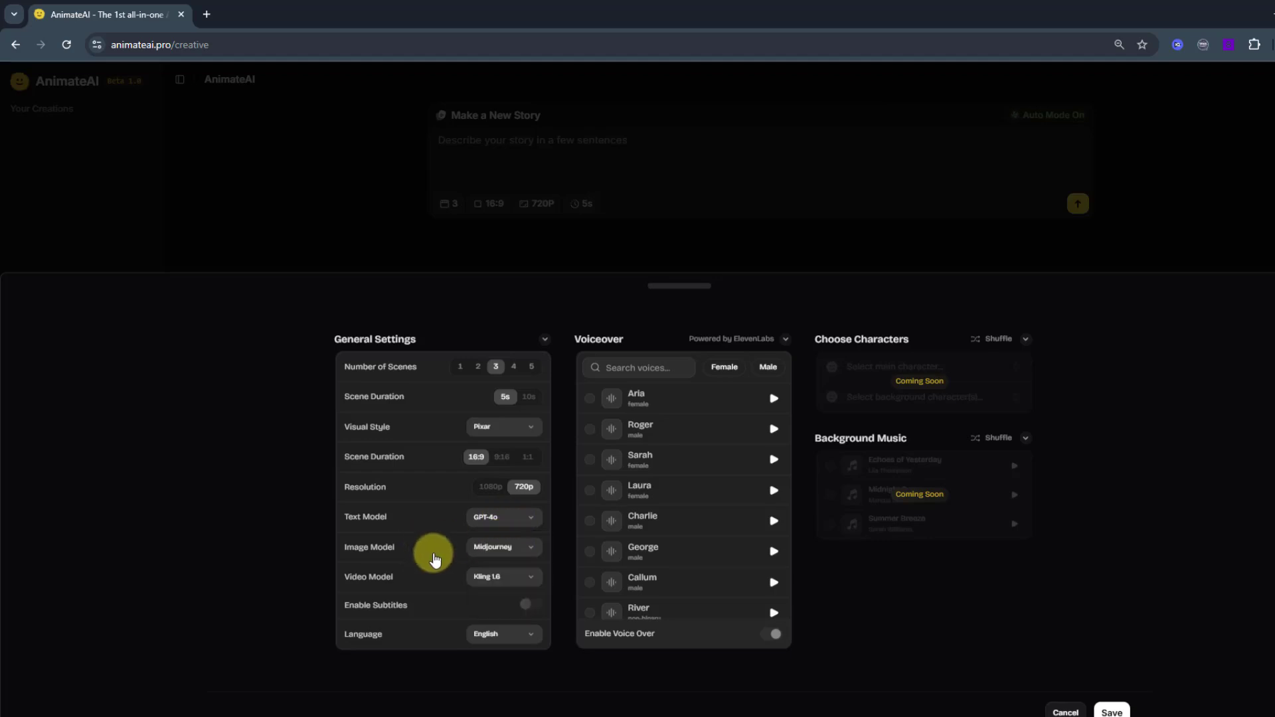
left_click(493, 550)
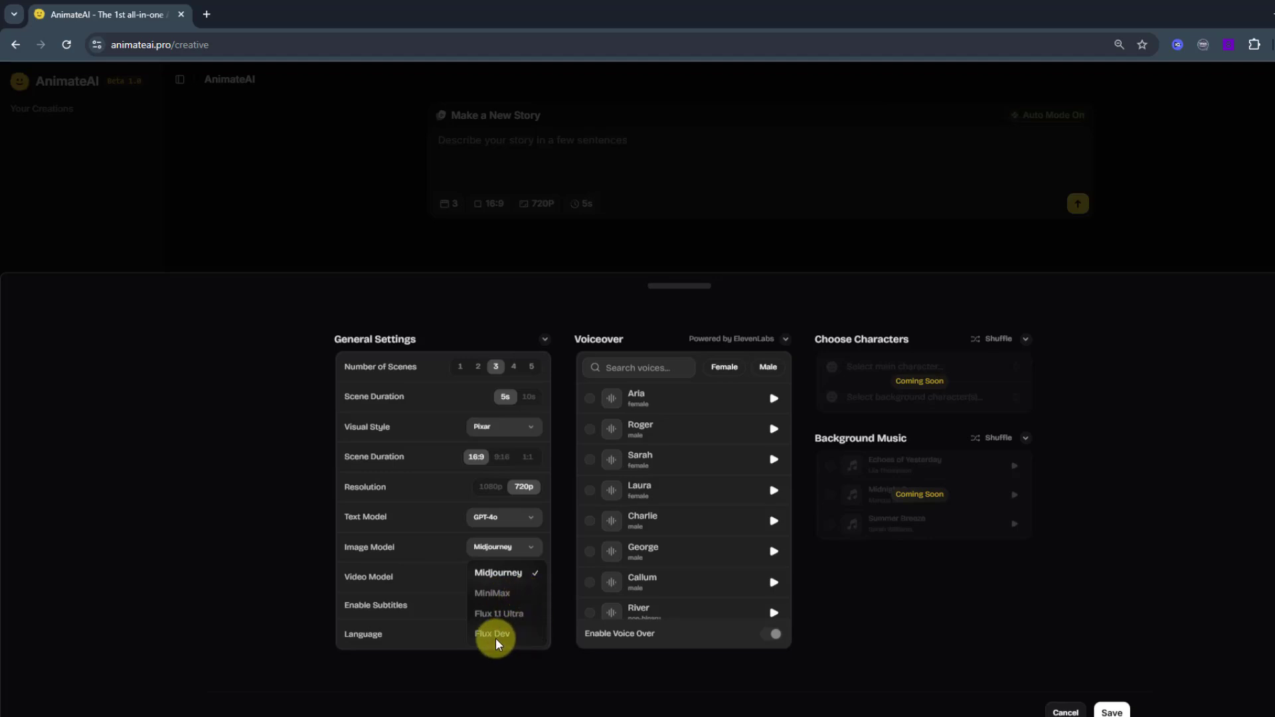
left_click(400, 600)
left_click(498, 578)
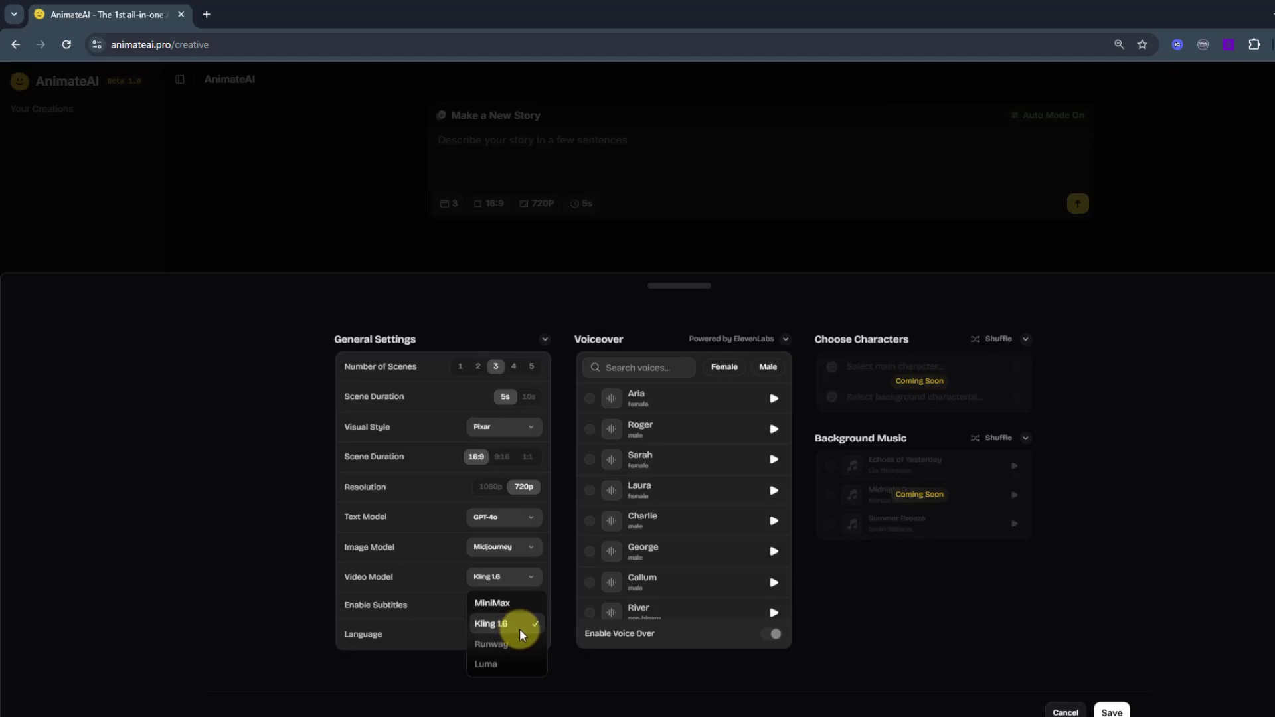
left_click(412, 627)
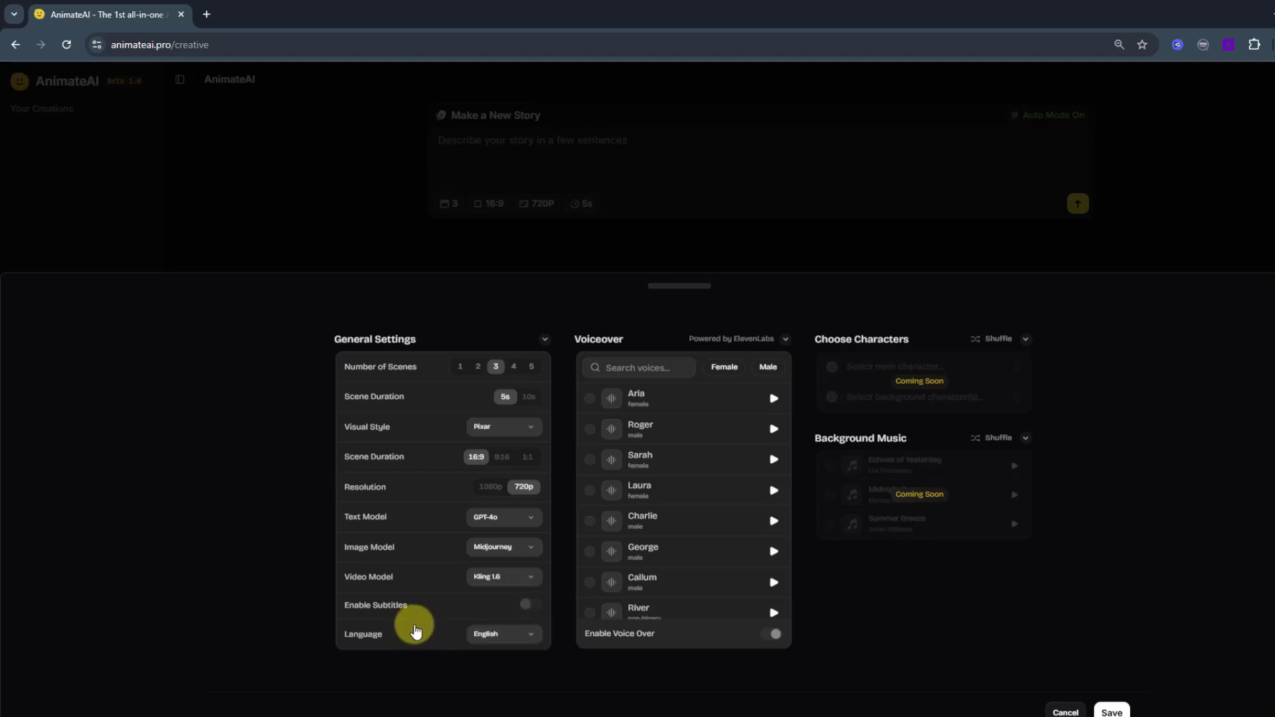
left_click(492, 638)
left_click(500, 448)
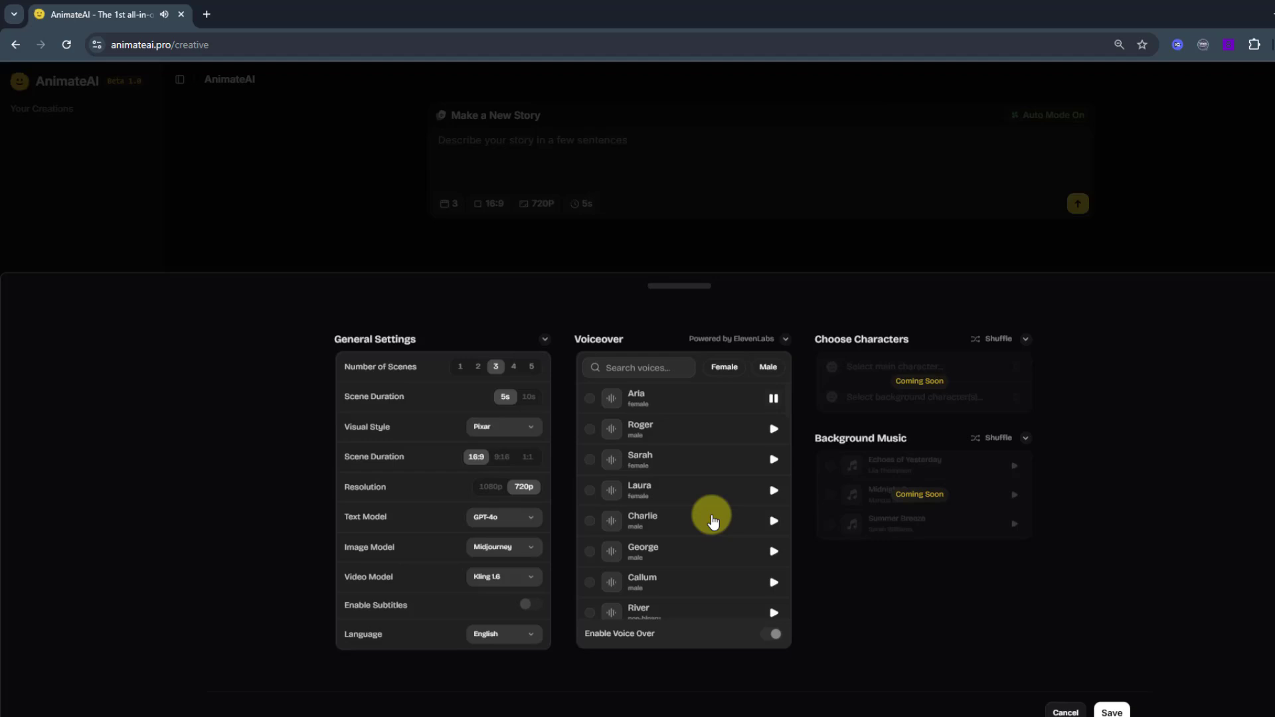
Scroll through the Voiceover list to the male voice Chris.
scroll(773, 430, "down", 1)
scroll(771, 412, "up", 1)
scroll(764, 503, "down", 3)
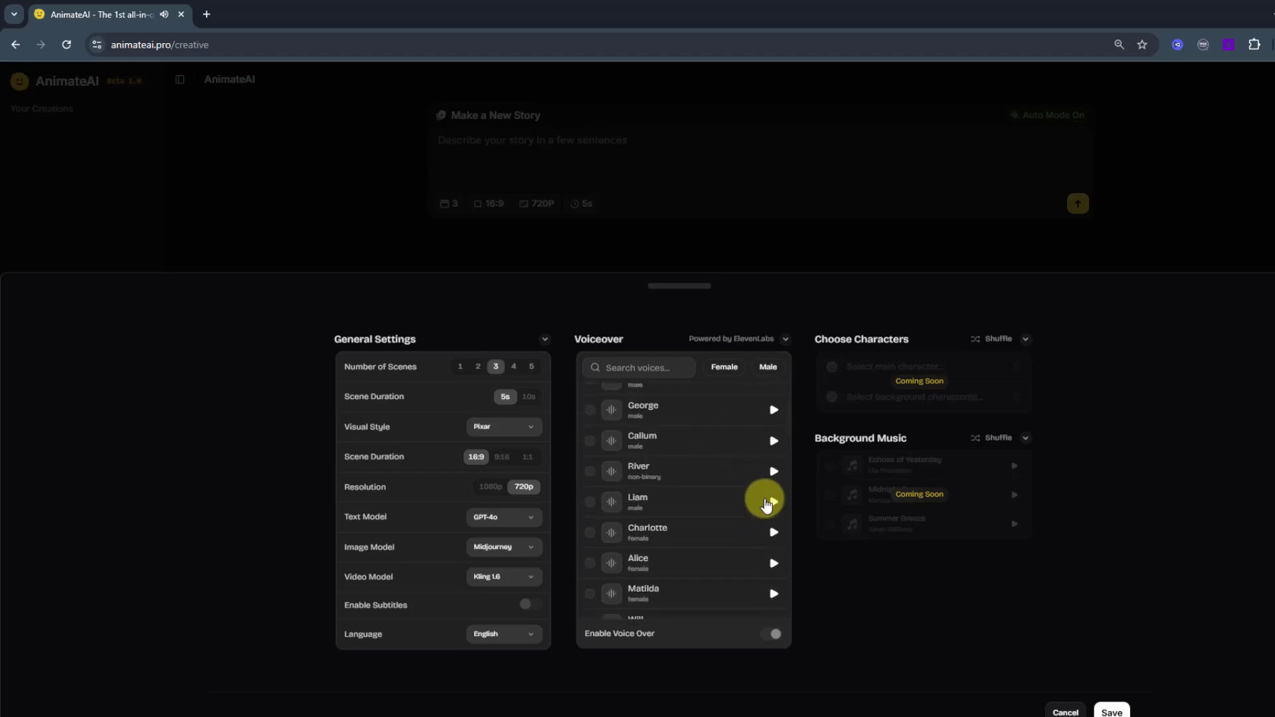
scroll(764, 505, "down", 3)
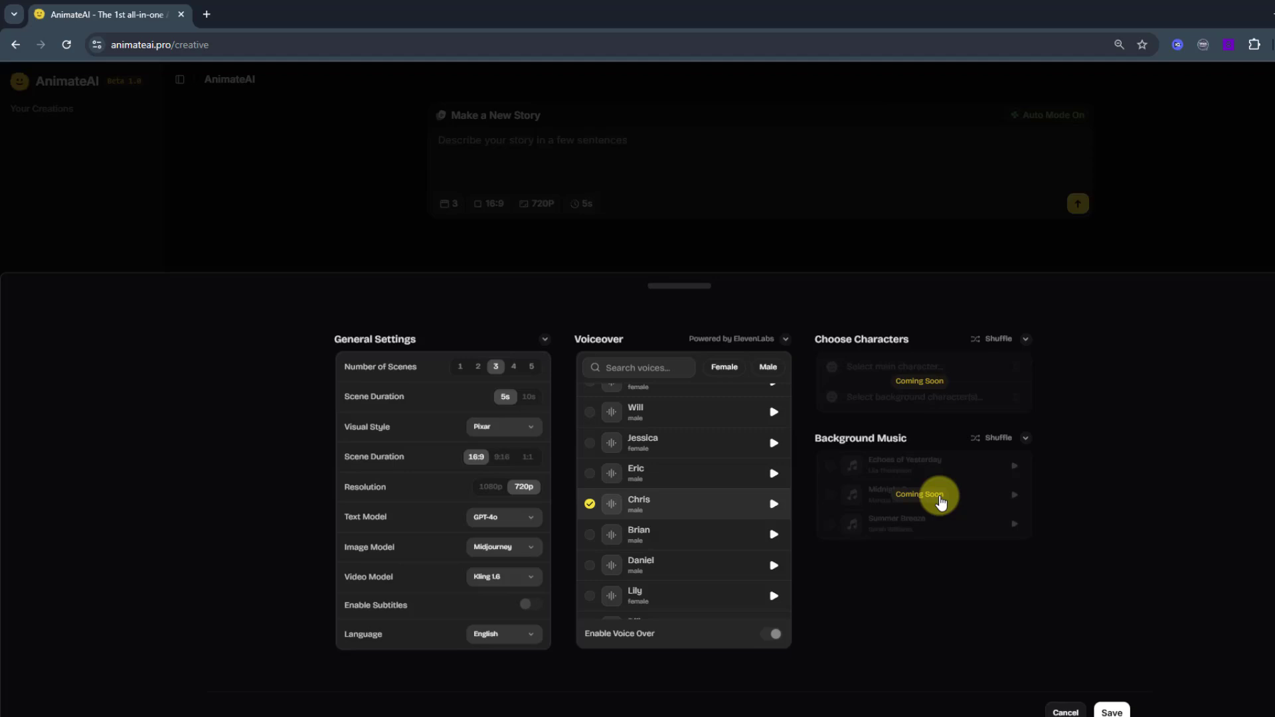
Save the settings and paste the Tom-at-his-school-desk paragraph into the story box.
left_click(1112, 690)
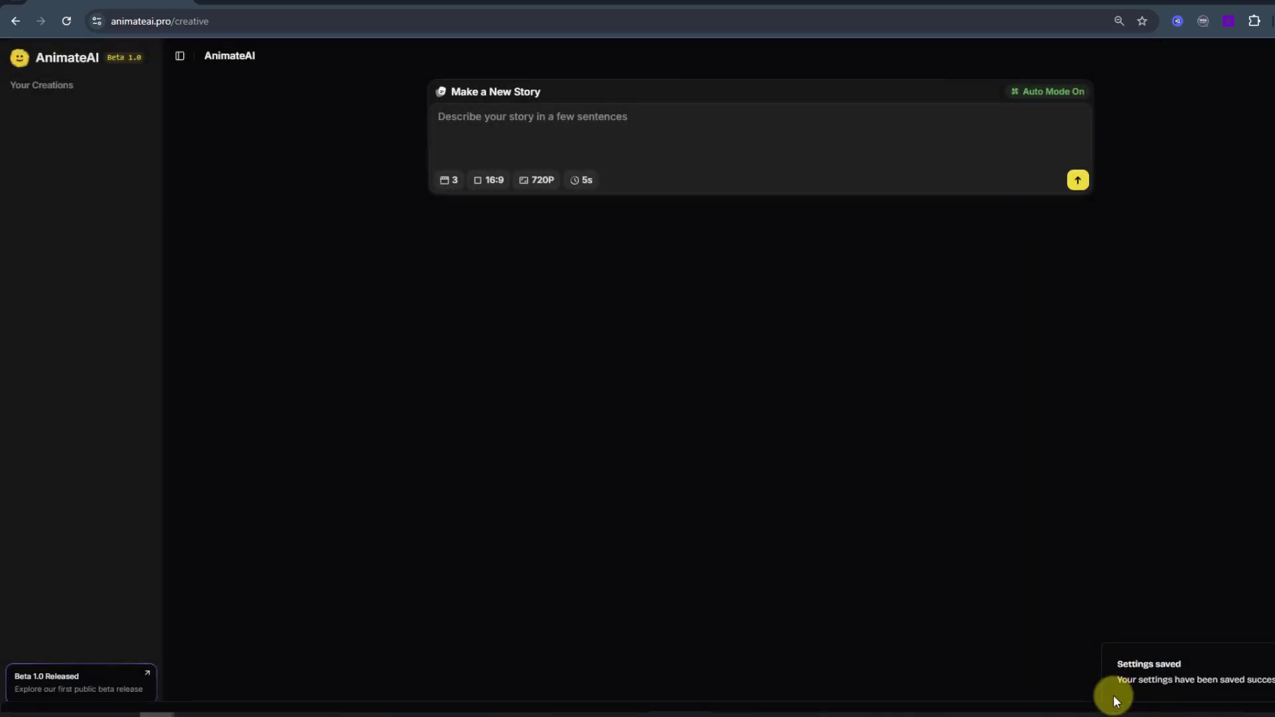
left_click(480, 124)
type("Tom sat alone at his school desk, reading a book. The classroom was quiet, and he loved the silence. He turned the page and smiled, lost in the story.")
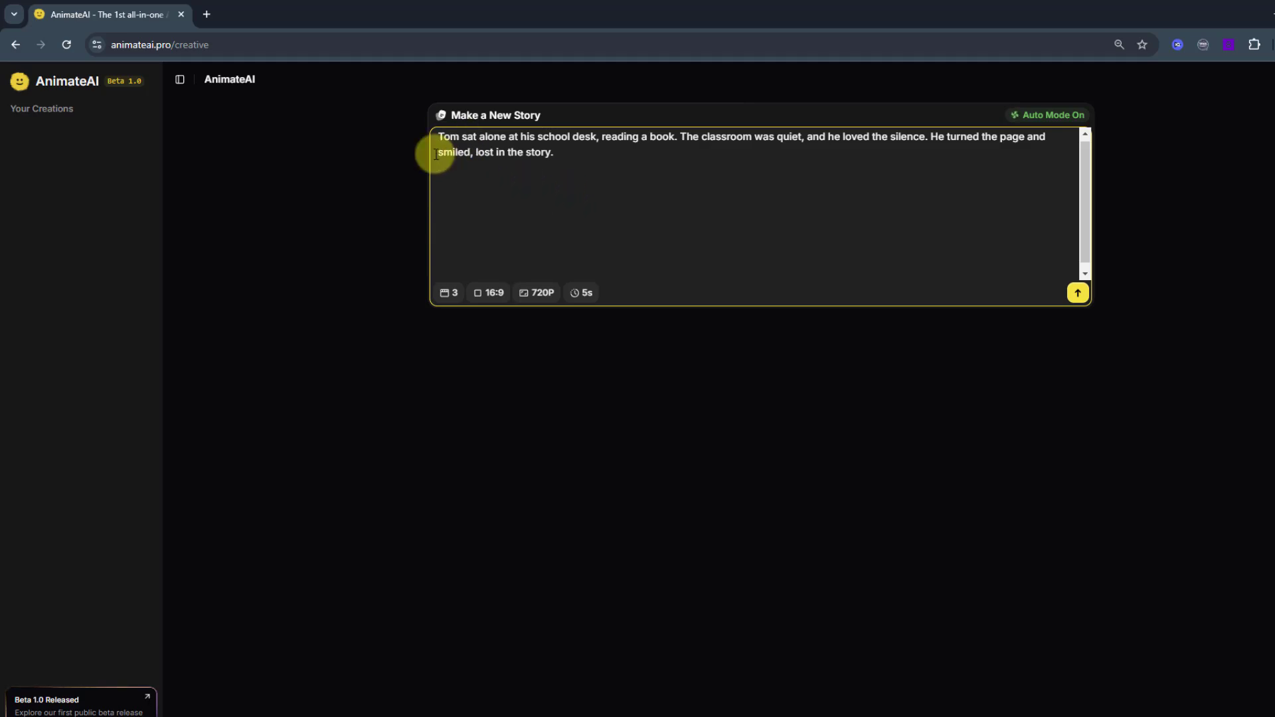
left_click(361, 201)
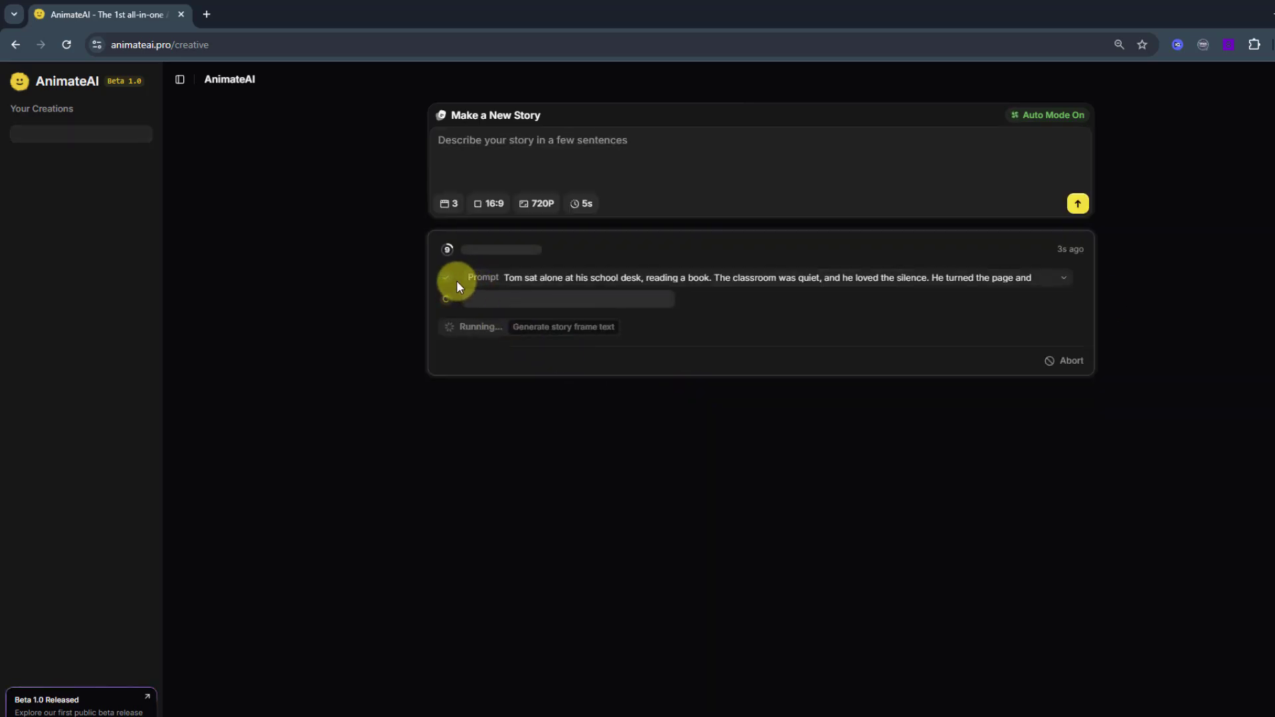
Expand the Prompt row to read it in full, then collapse it.
left_click(1065, 279)
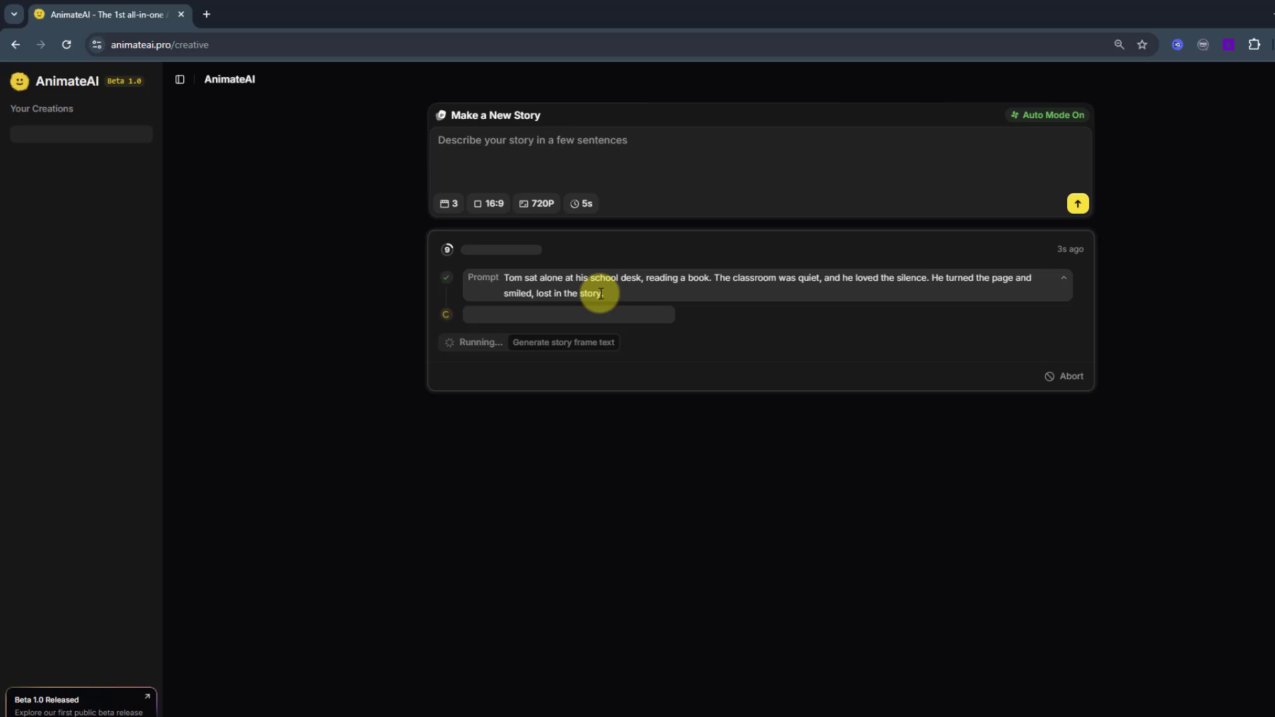
mouse_move(601, 293)
left_mouse_down()
mouse_move(564, 293)
mouse_move(605, 293)
left_mouse_up()
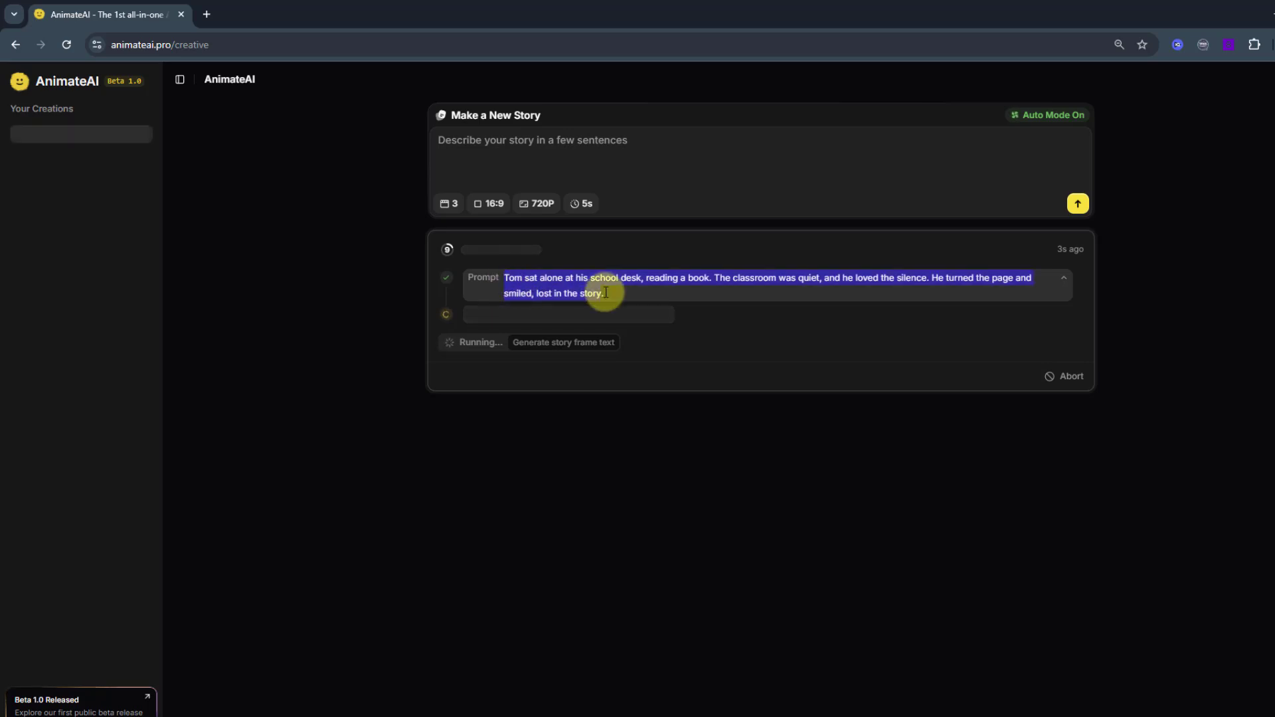
left_click(1065, 279)
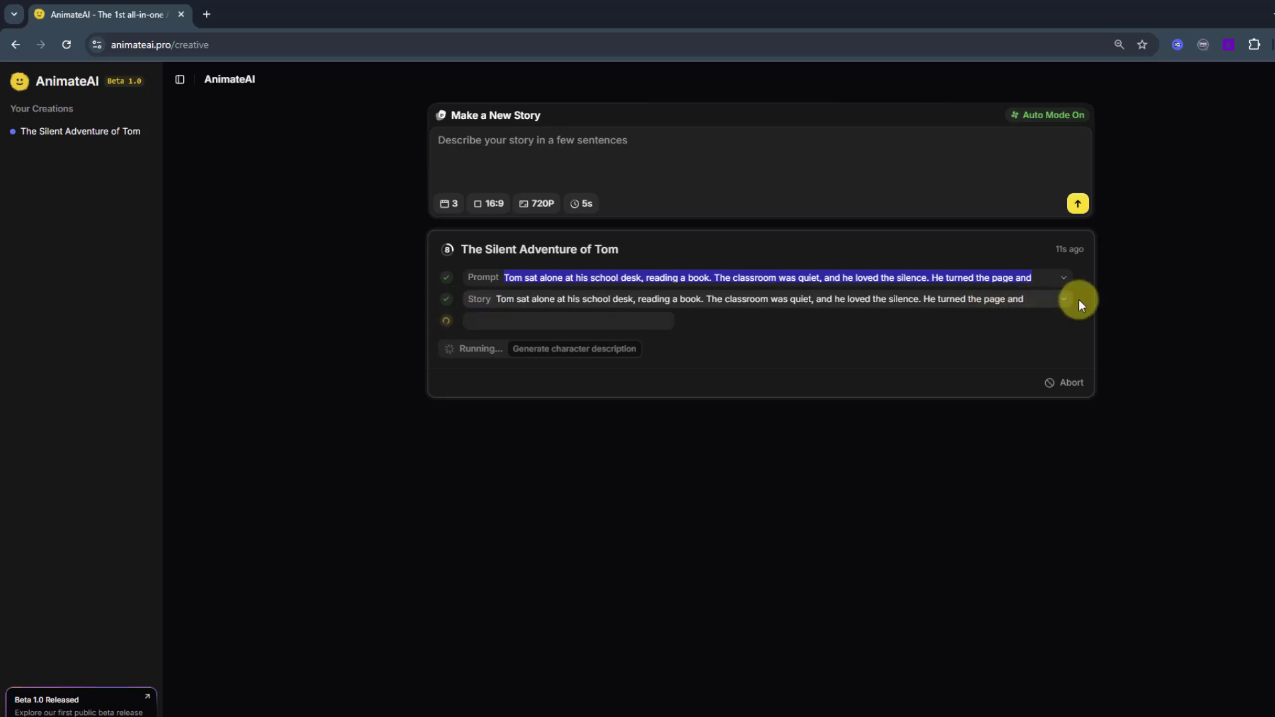
Expand The Silent Adventure of Tom story text to read it, then collapse it.
triple_click(1074, 299)
left_click(1067, 300)
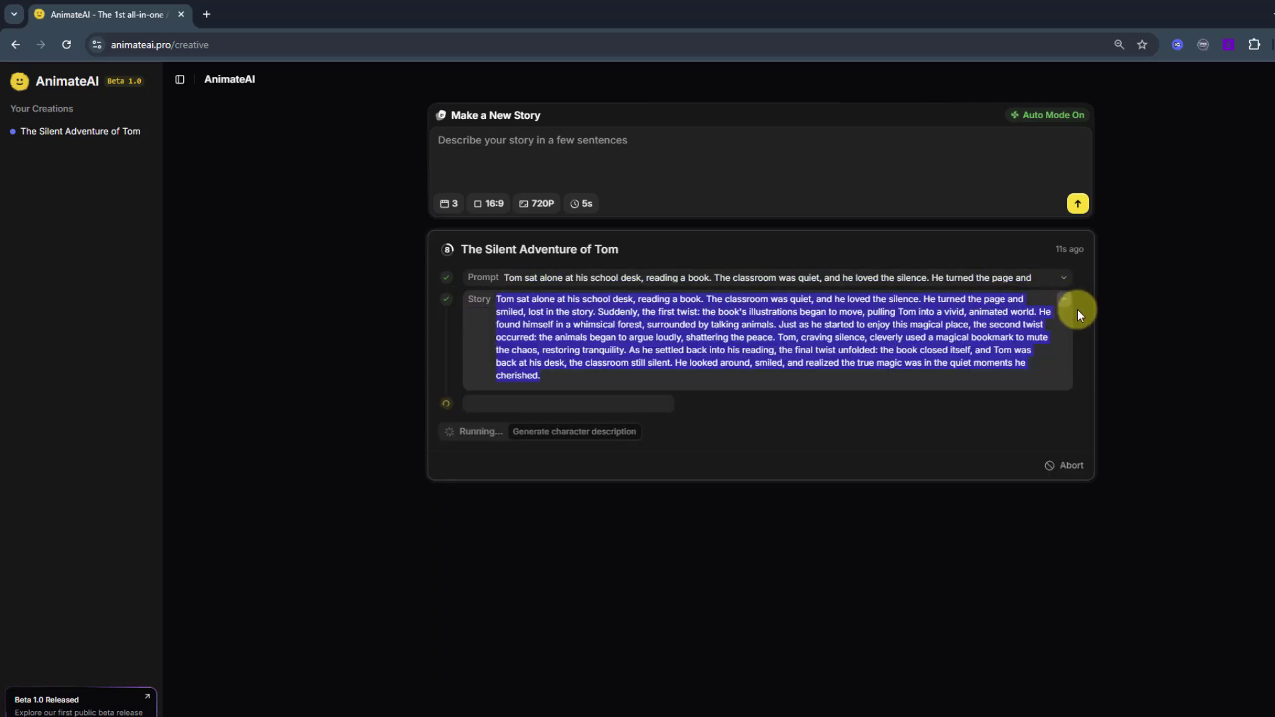
left_click(1120, 310)
left_click(1064, 299)
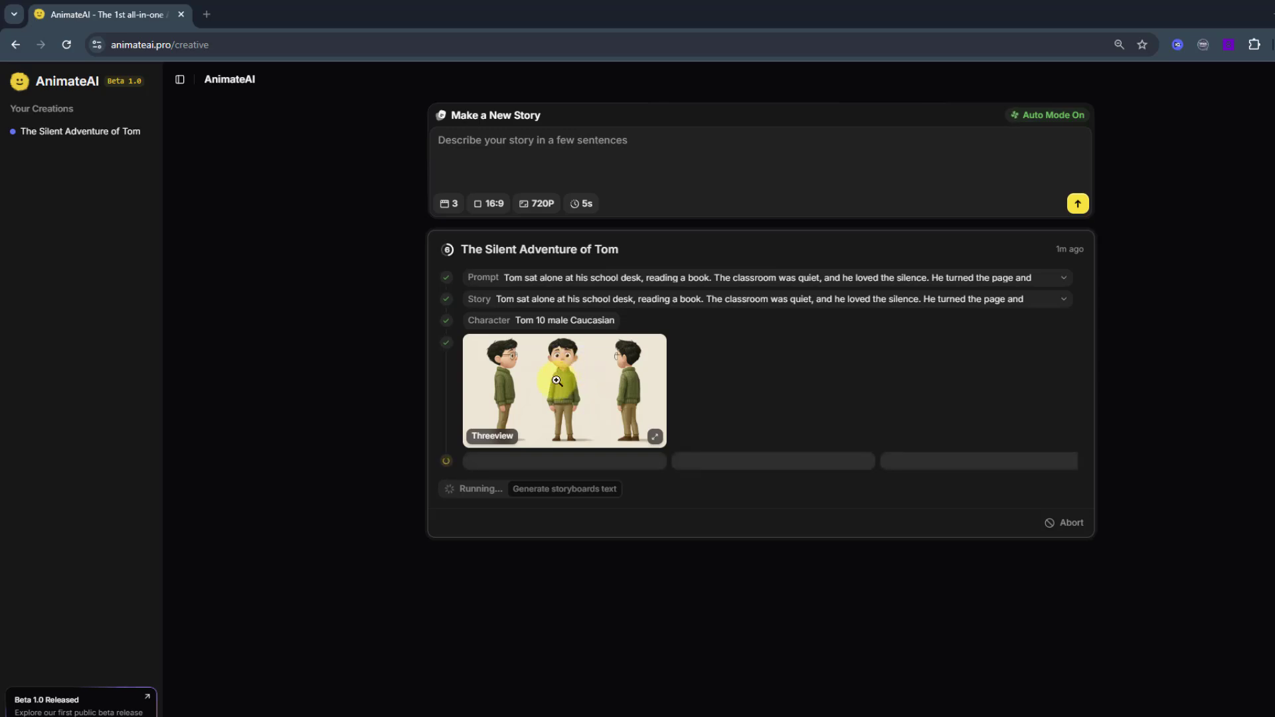
Enlarge Tom's three-view character image, then shrink it back.
left_click(552, 380)
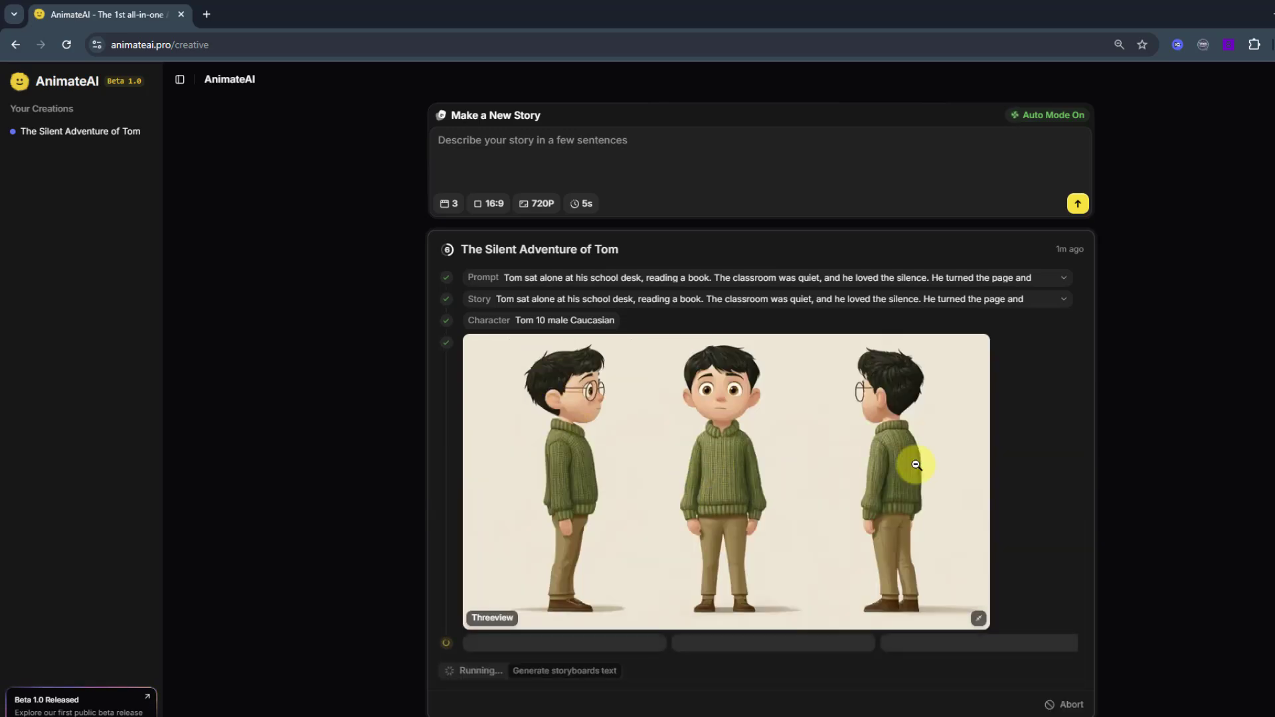
left_click(763, 450)
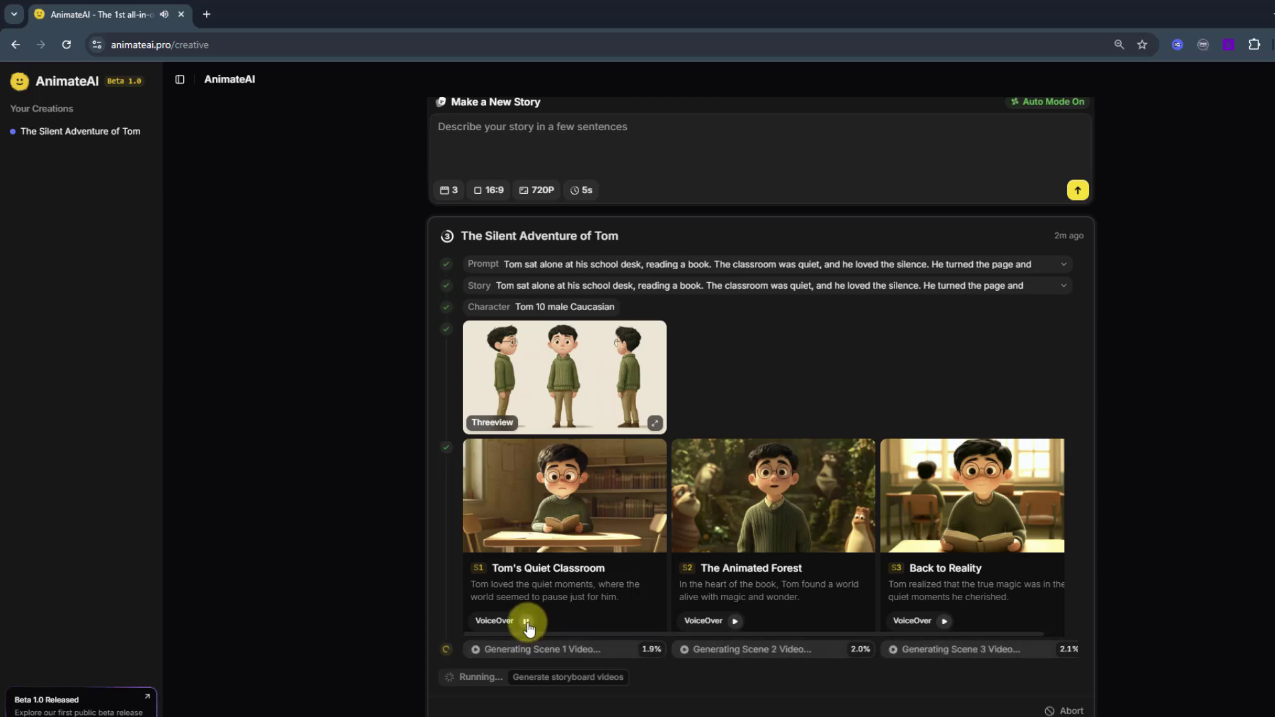
Play a scene's voiceover narration while the scene images and videos generate.
left_click(737, 623)
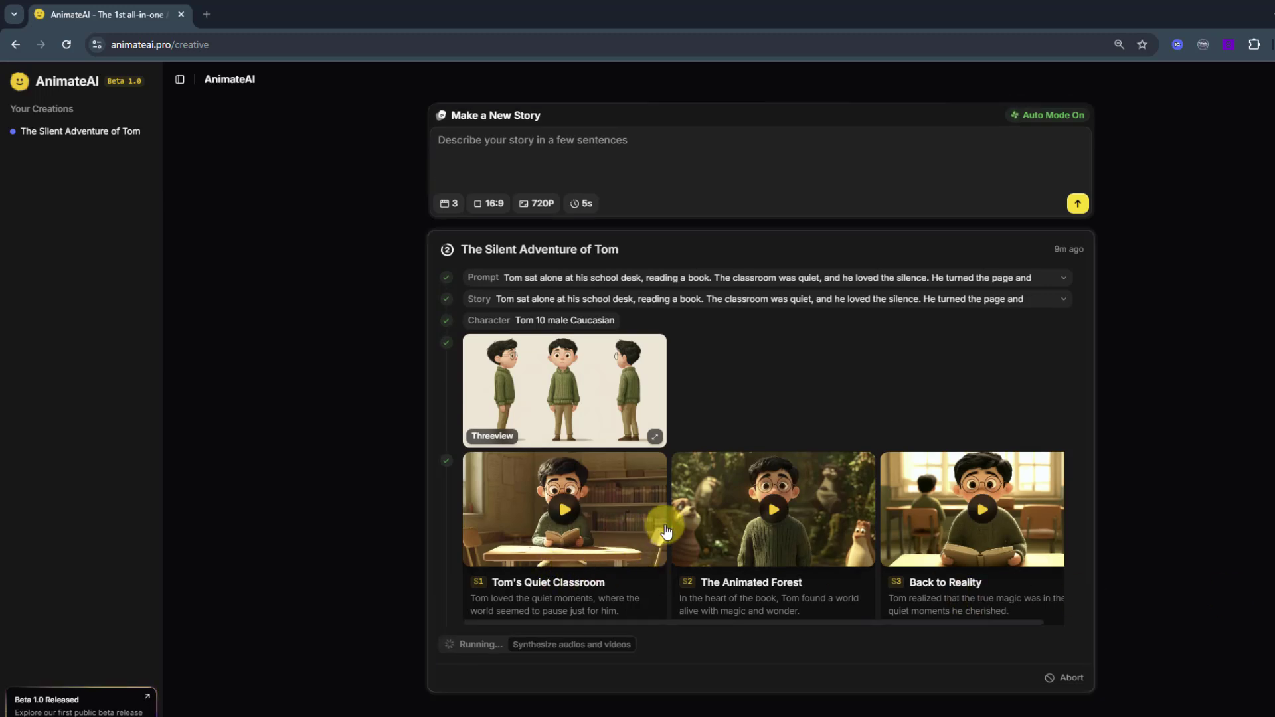
Preview the Tom's Quiet Classroom and The Animated Forest scene videos.
left_click(565, 513)
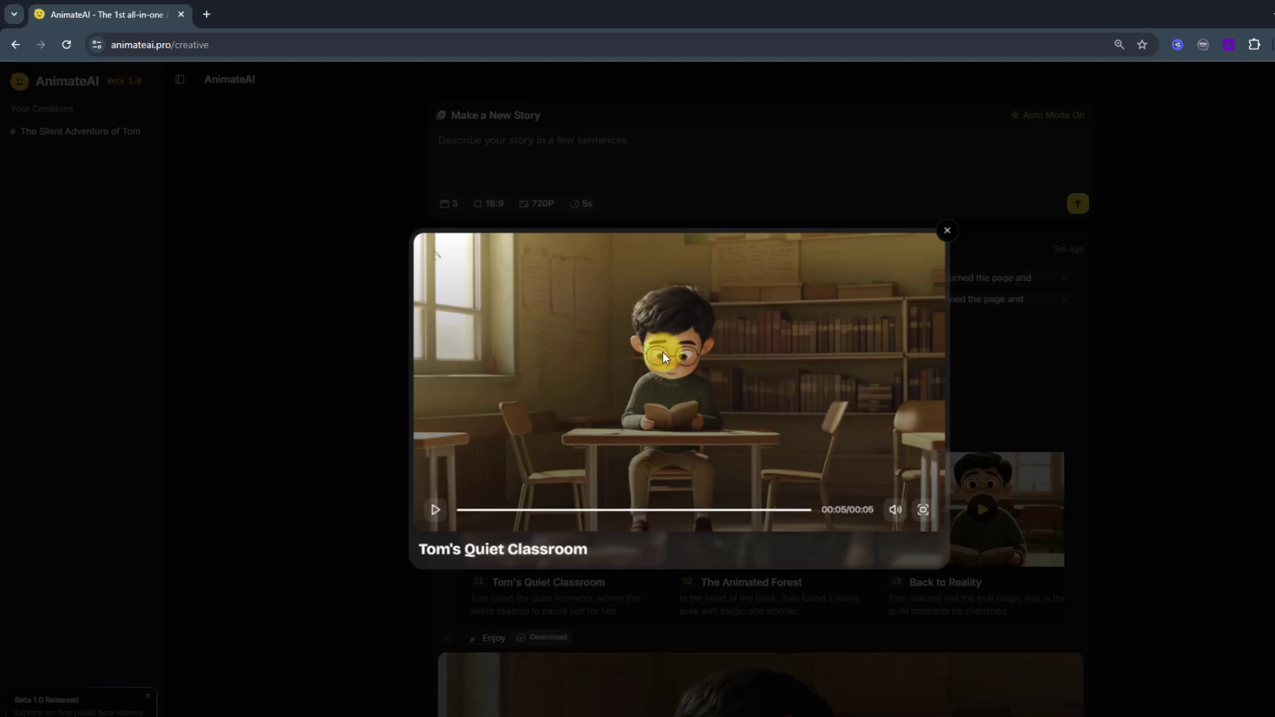
left_click(947, 232)
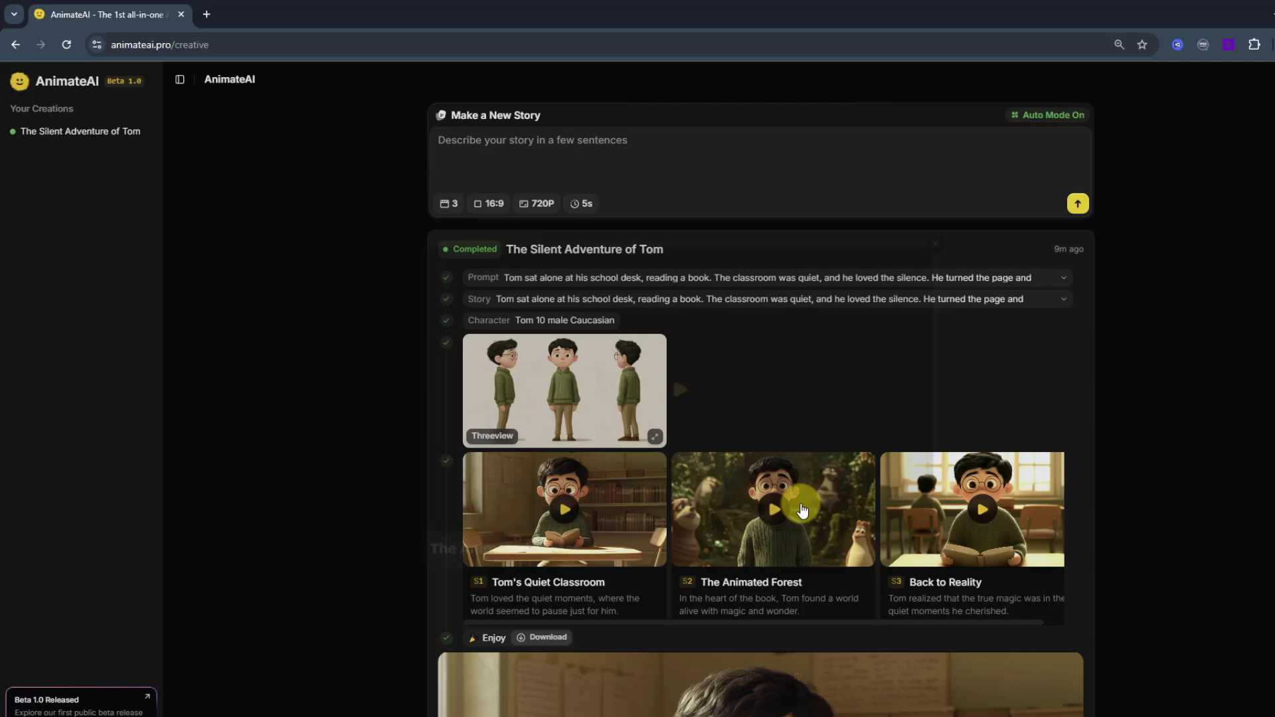
left_click(739, 452)
left_click(680, 390)
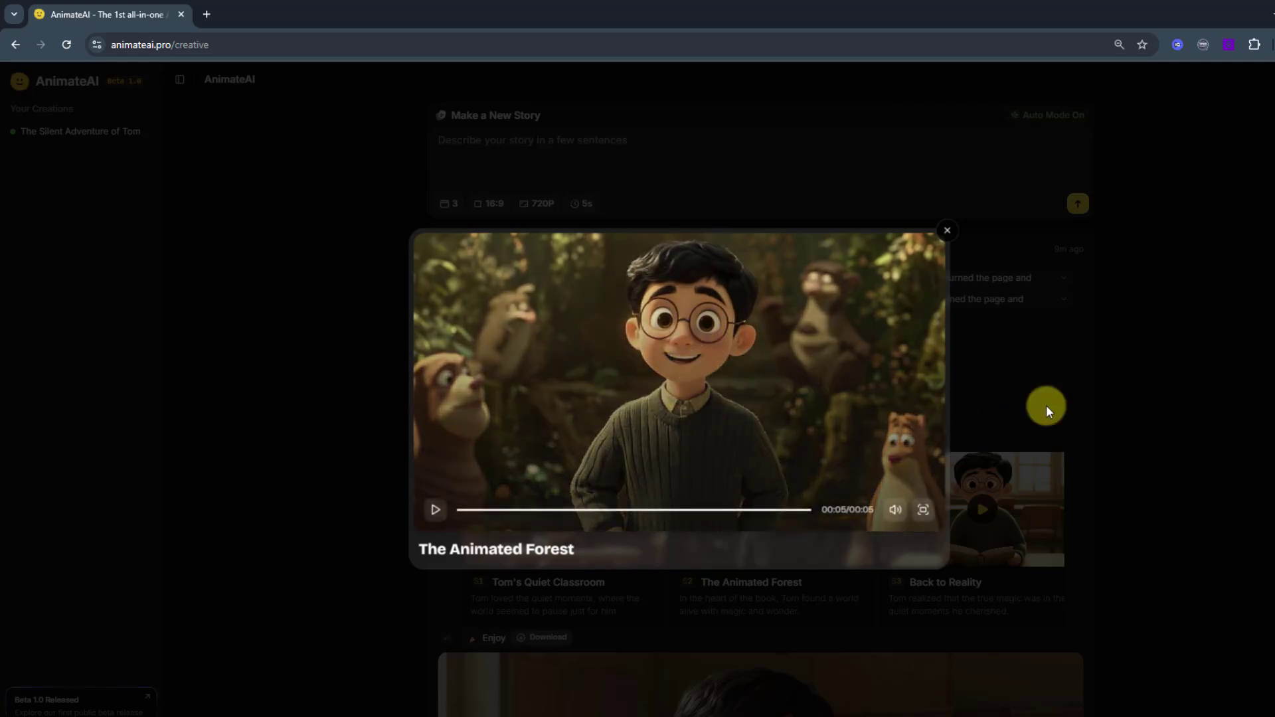
left_click(948, 232)
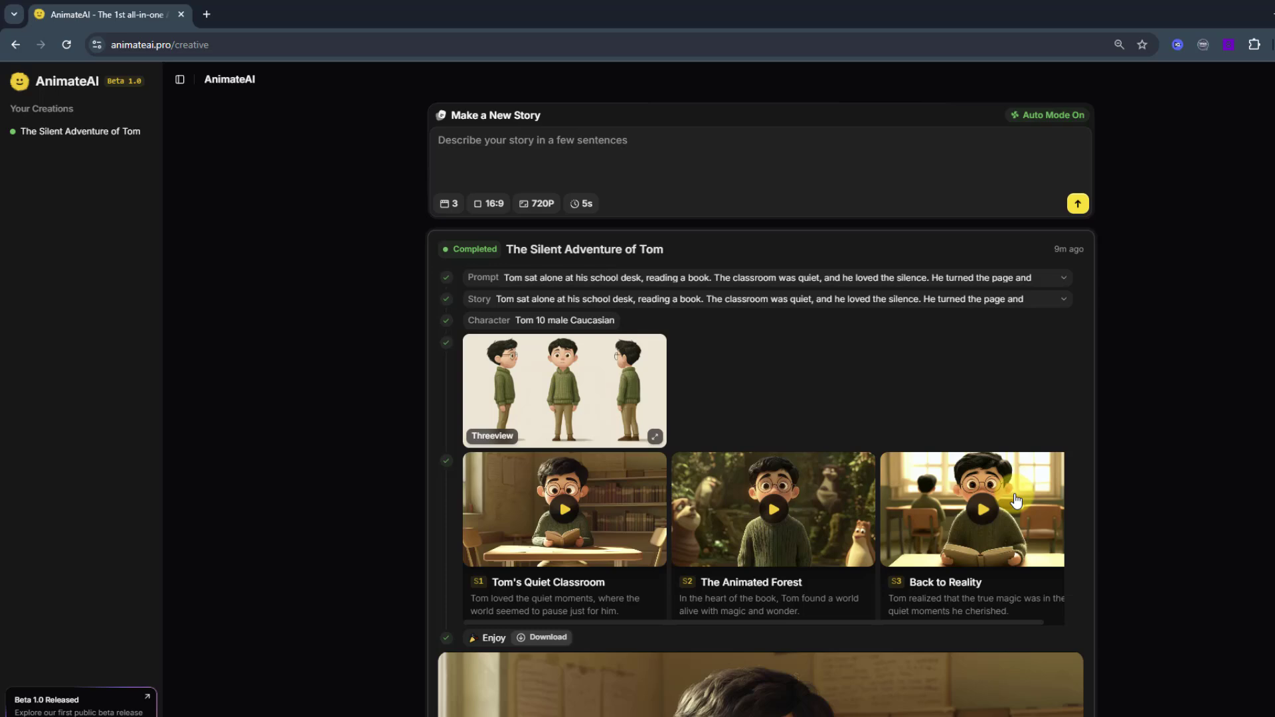
Play the Back to Reality scene video, replaying from about three seconds, then scroll to the full video.
left_click(987, 495)
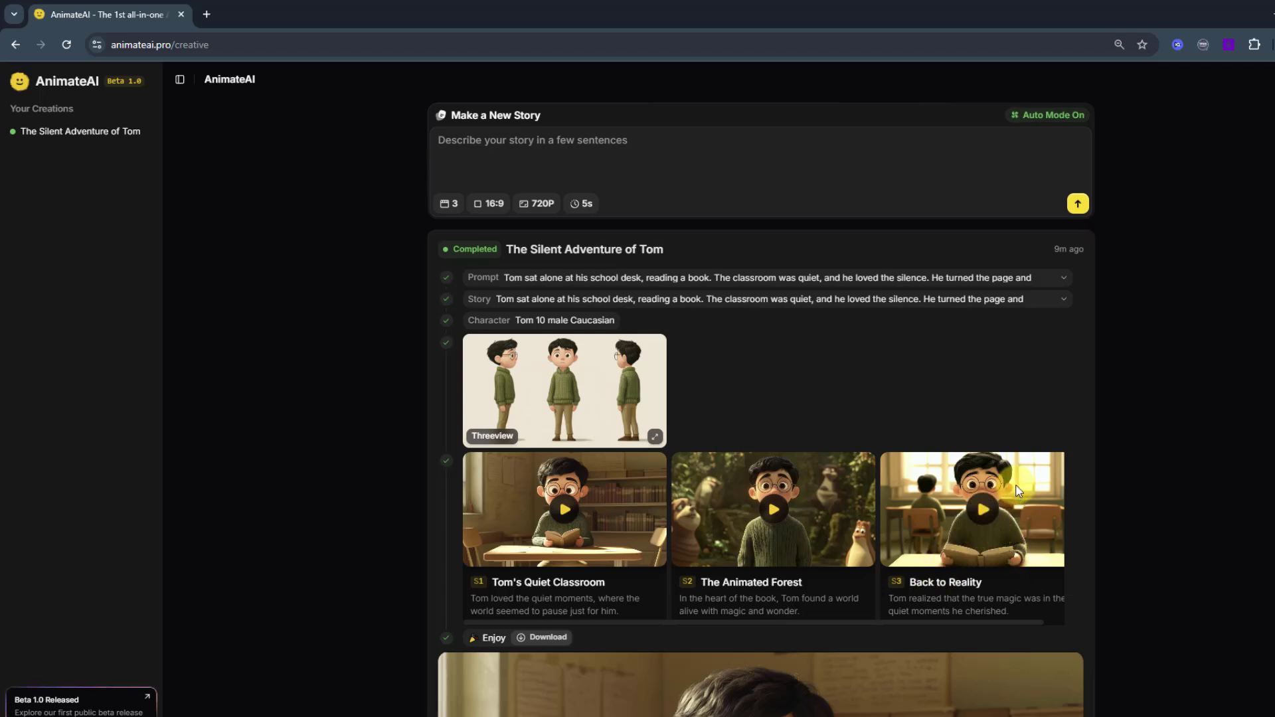
left_click(678, 393)
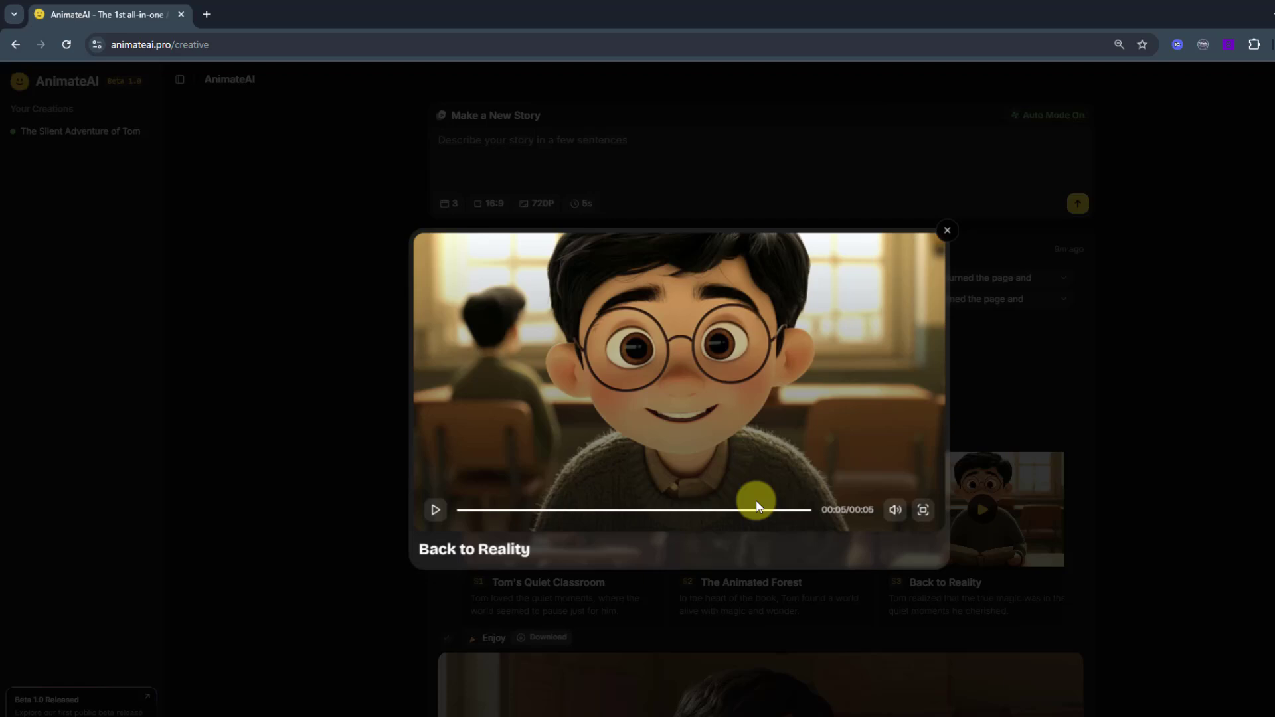
left_click(750, 513)
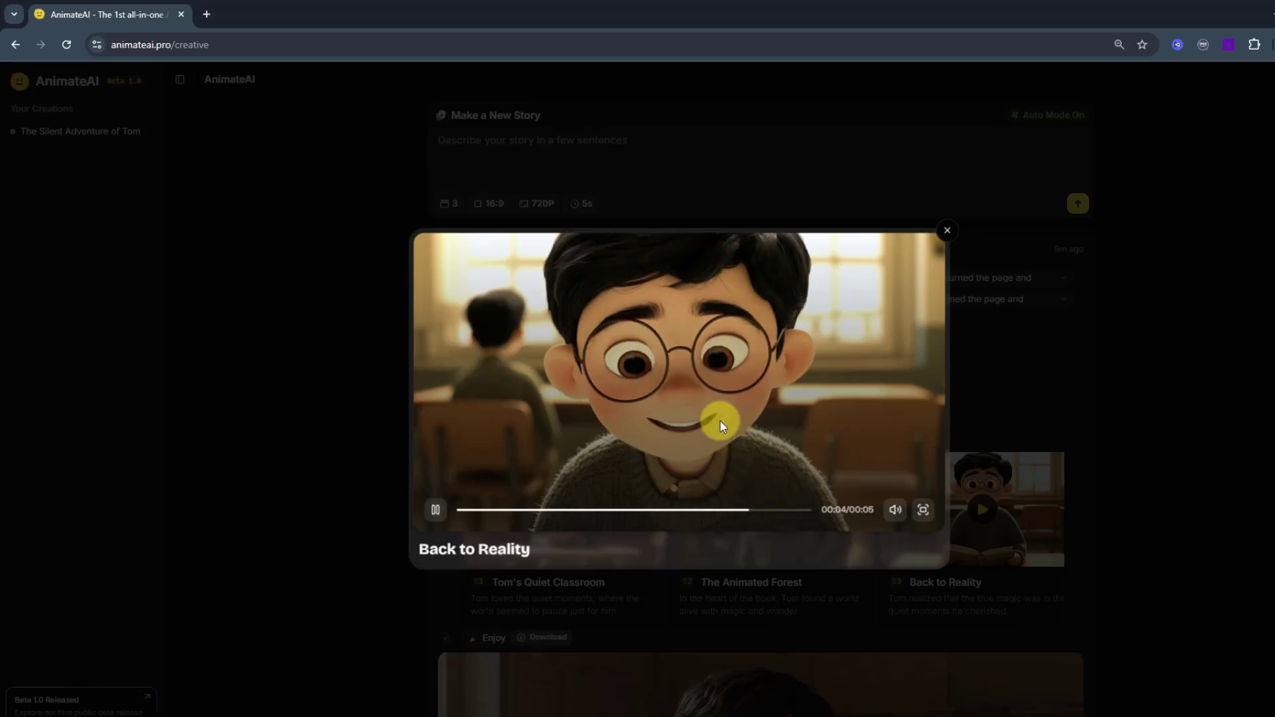
left_click(683, 513)
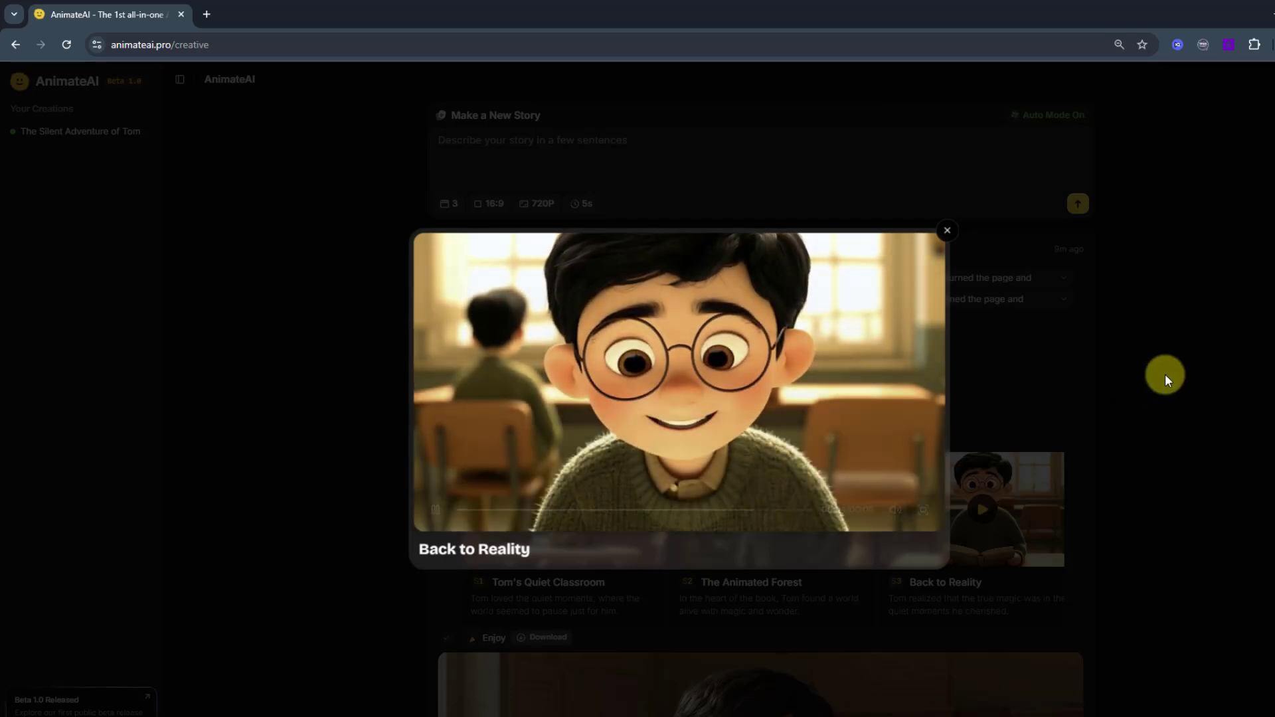
left_click(948, 230)
scroll(1114, 346, "down", 5)
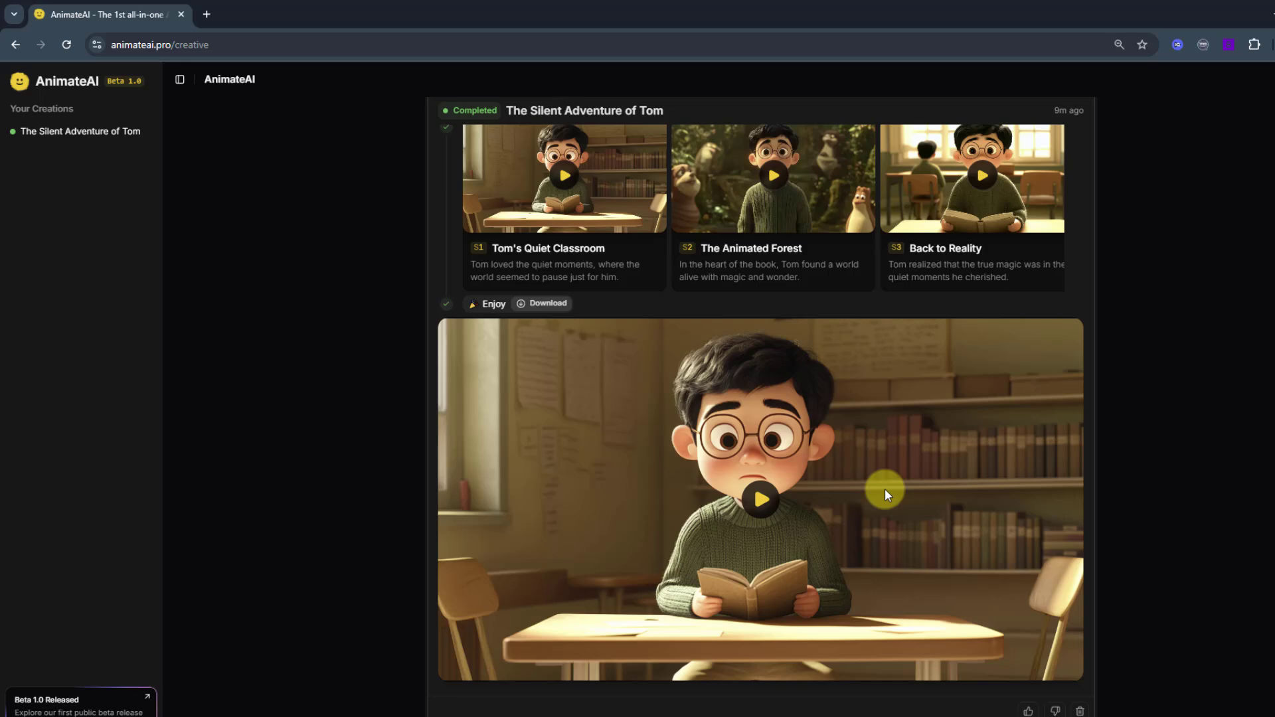
Play The Silent Adventure of Tom full video and give it a thumbs-up.
left_click(760, 498)
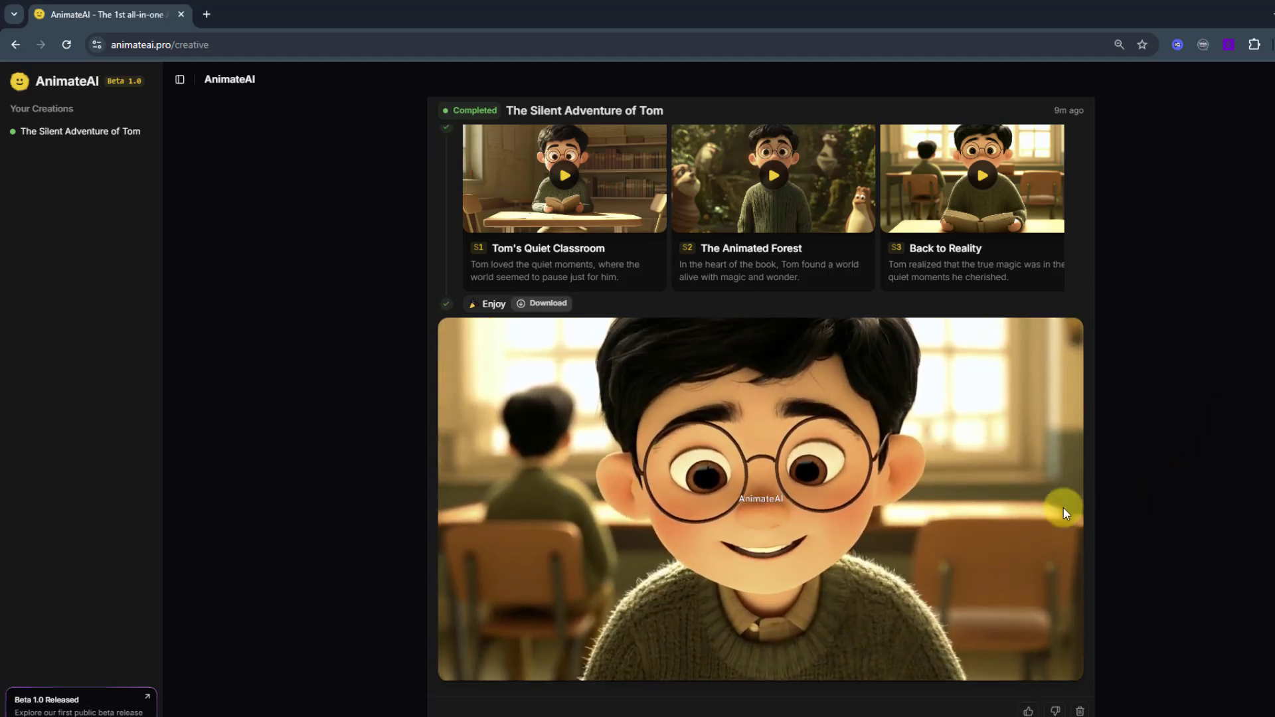
left_click(1029, 711)
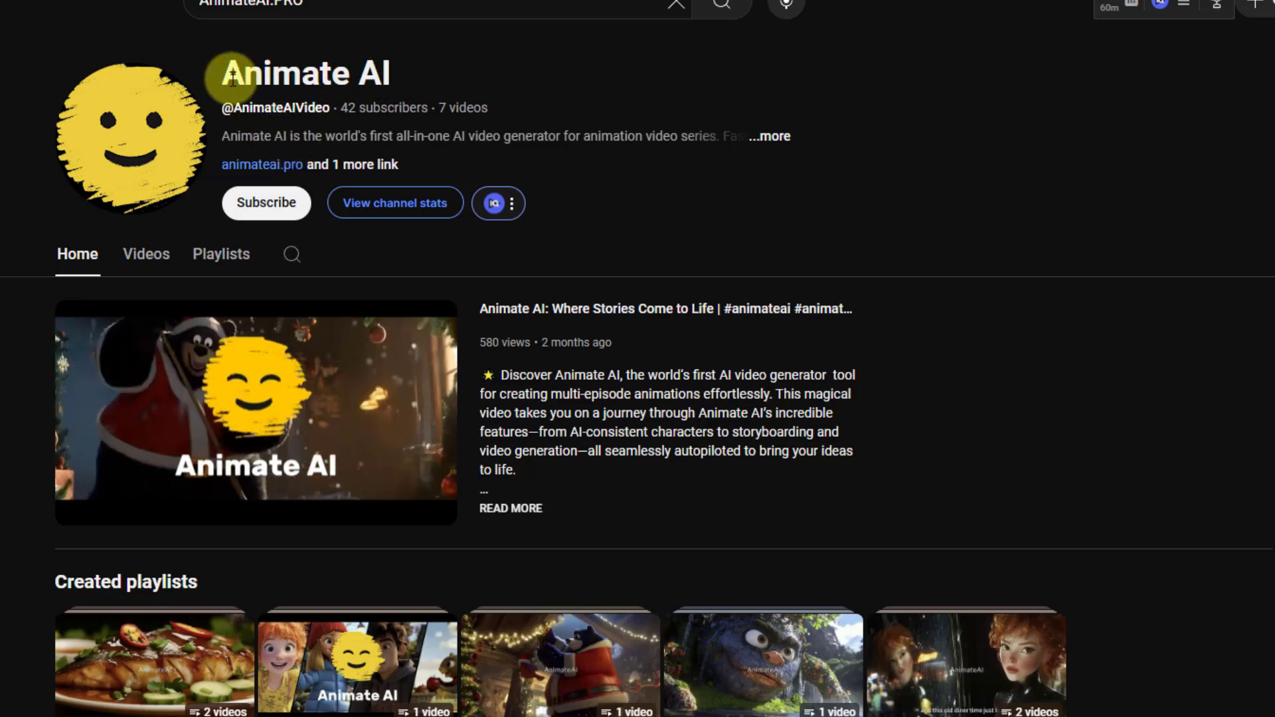
Subscribe to Animate AI on YouTube, bringing it to 43 subscribers, and show its Videos list.
left_click(267, 207)
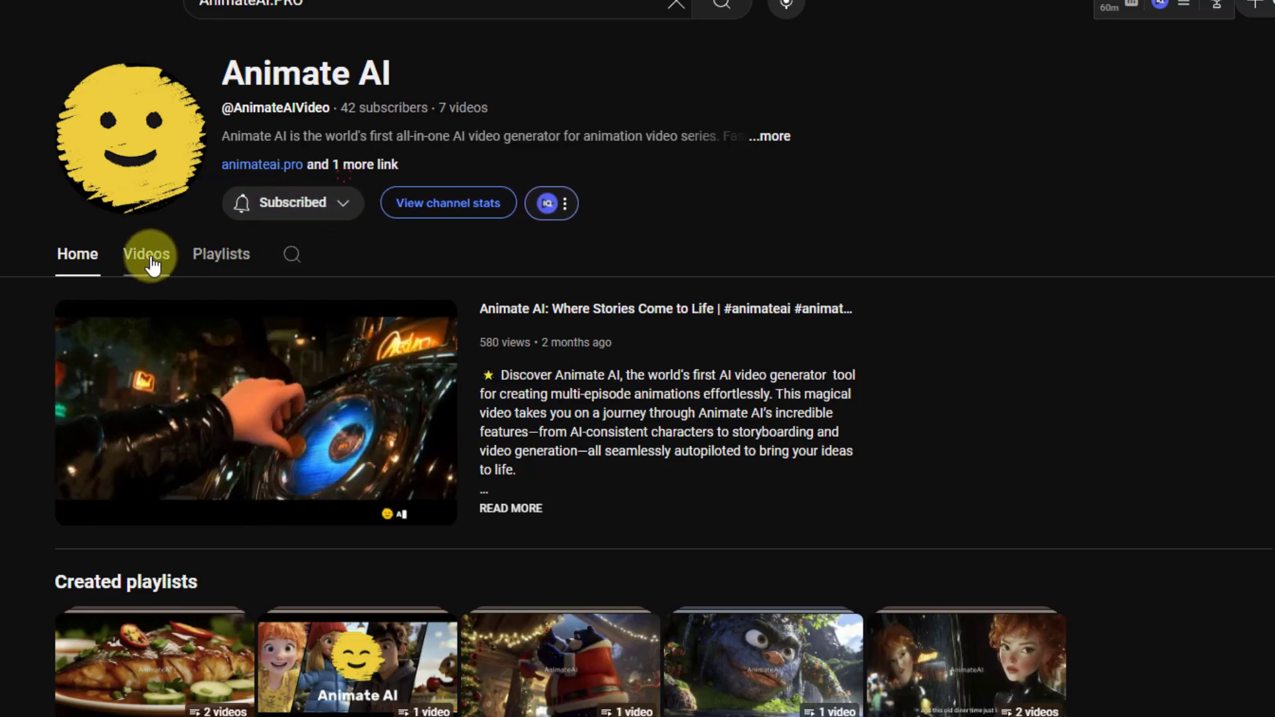
left_click(150, 264)
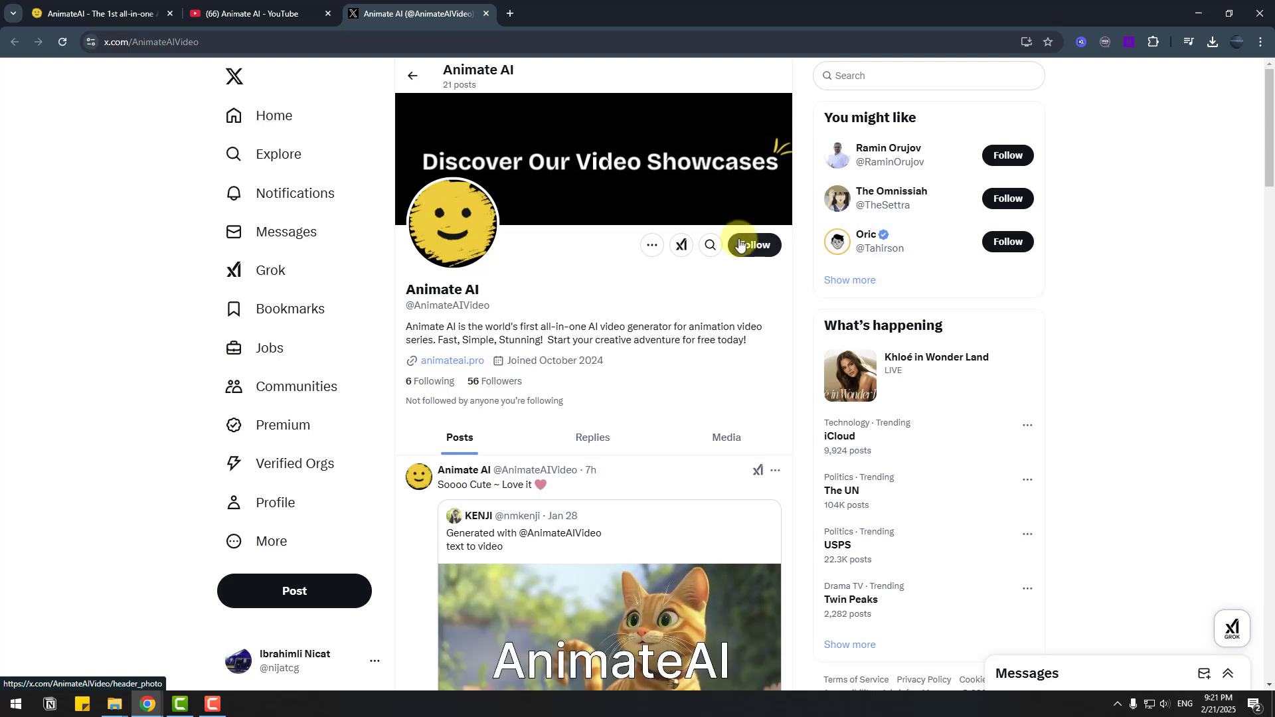
Follow the Animate AI account on X, raising it to 57 followers, and browse its posts feed.
left_click(752, 250)
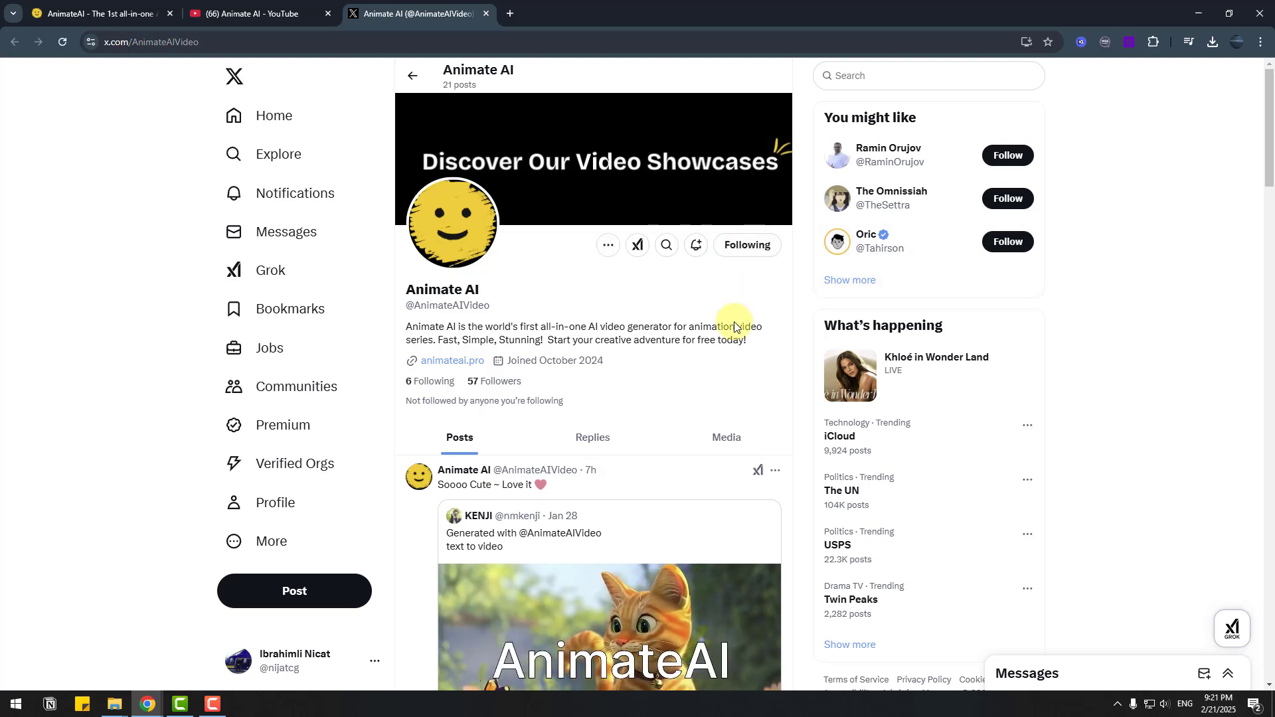
scroll(731, 326, "down", 2)
scroll(509, 356, "down", 3)
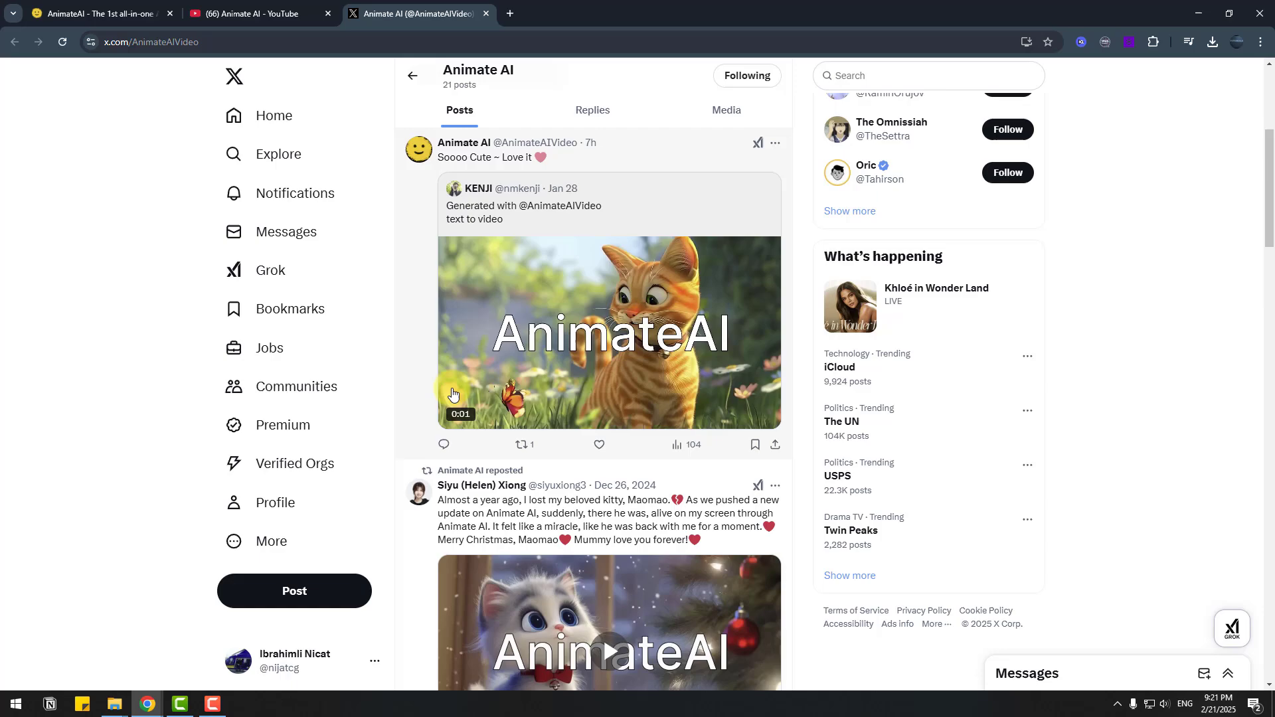
scroll(423, 227, "down", 4)
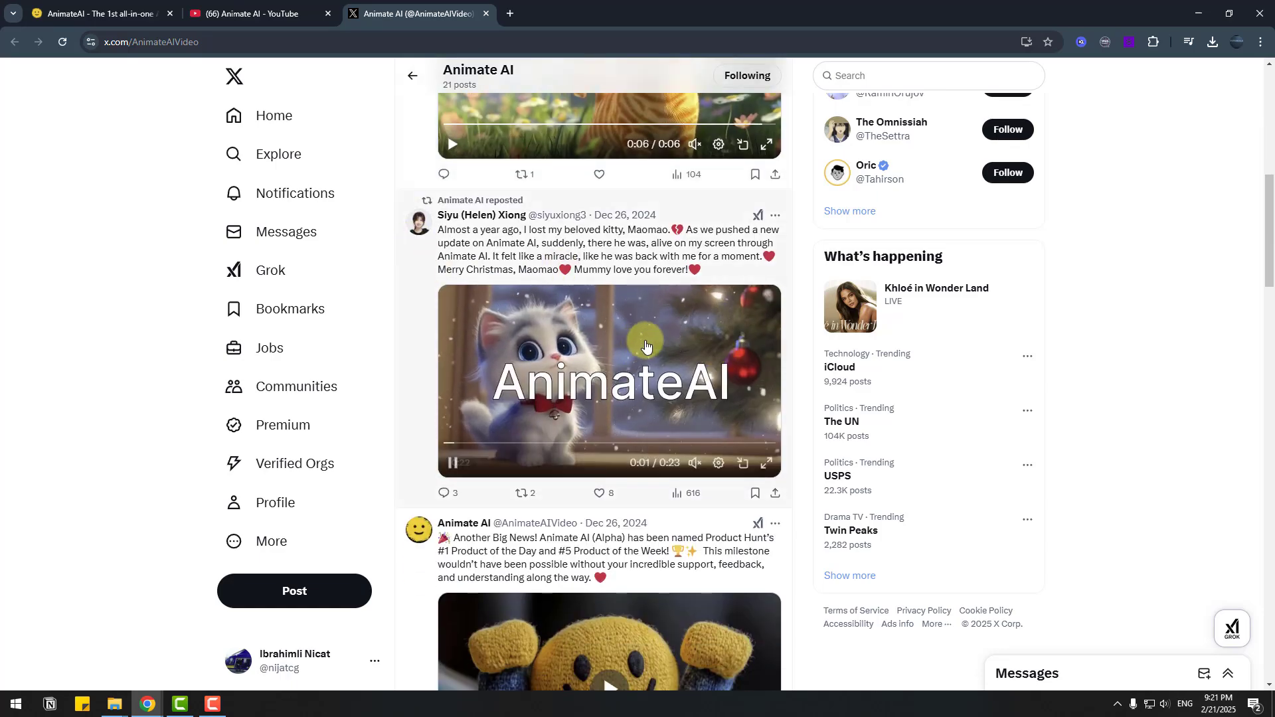
scroll(649, 341, "down", 15)
scroll(772, 346, "down", 12)
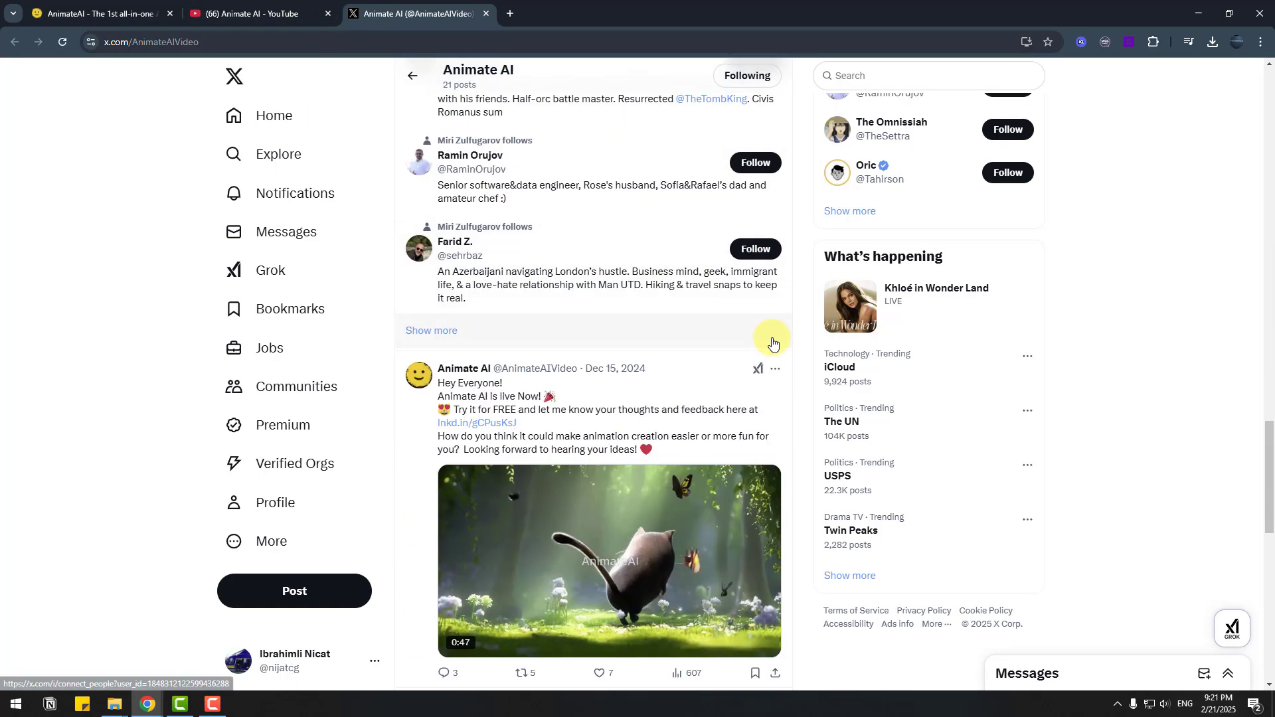
scroll(799, 309, "down", 3)
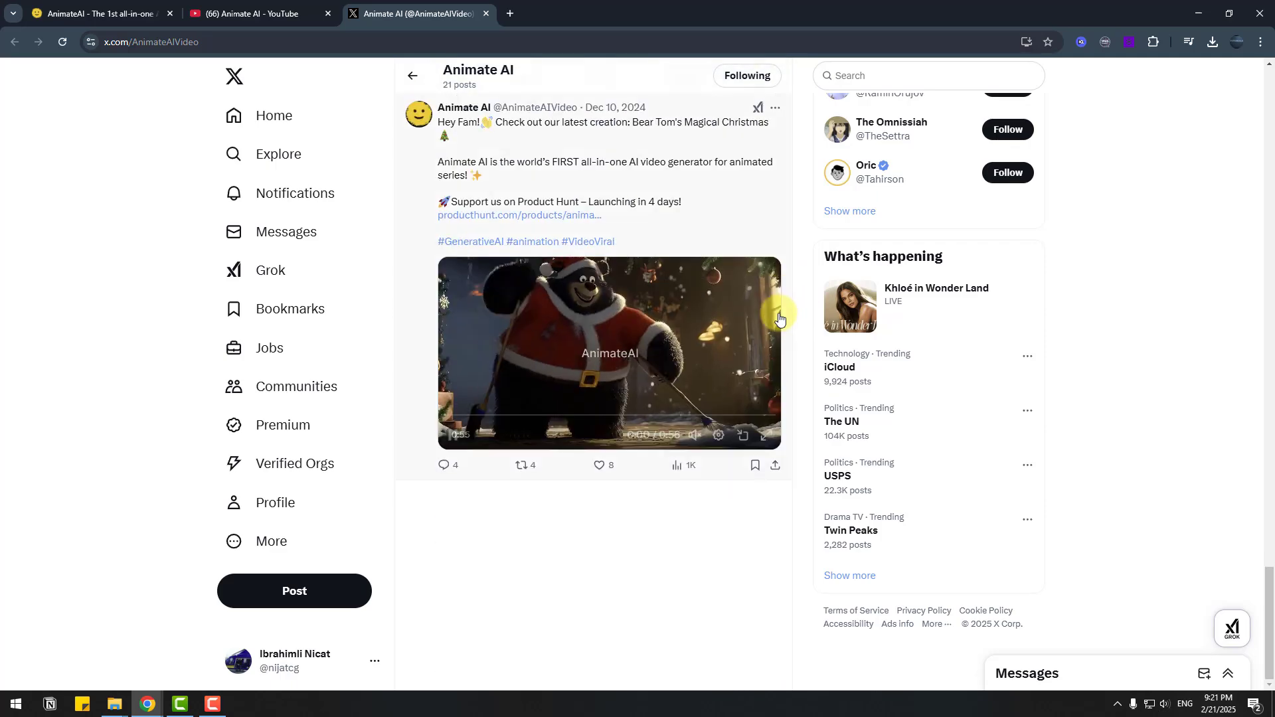
scroll(803, 291, "up", 12)
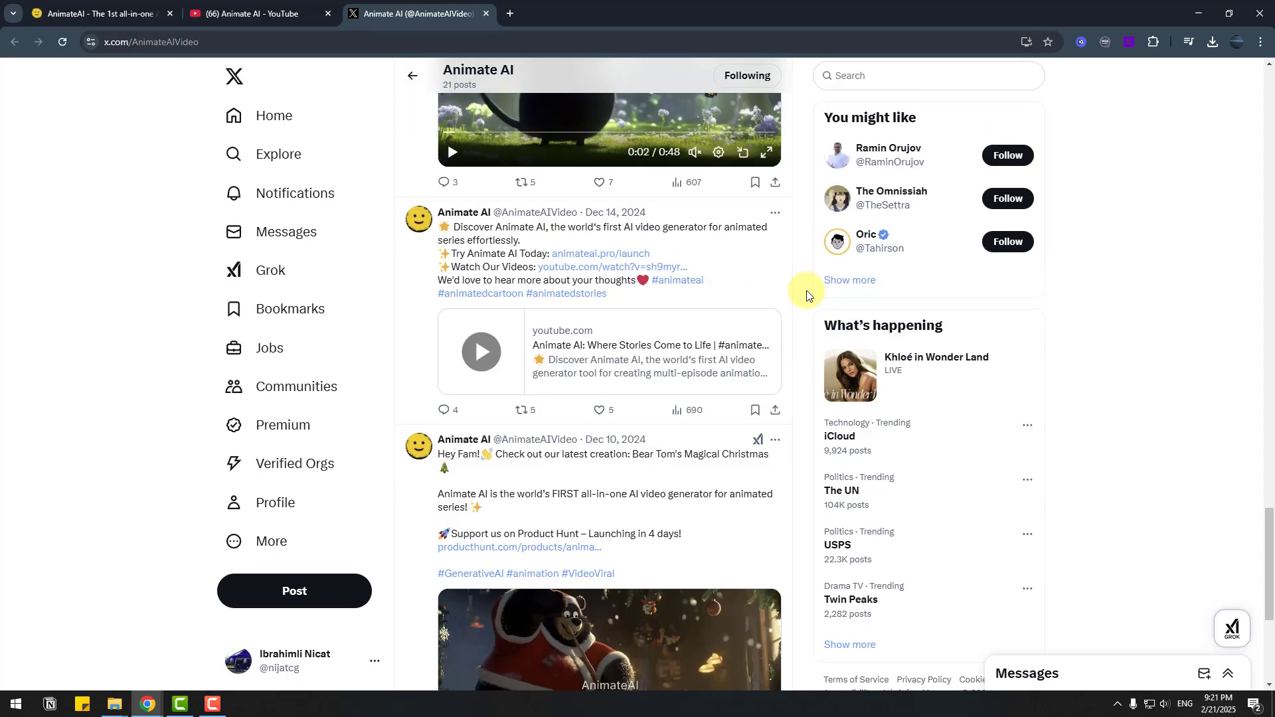